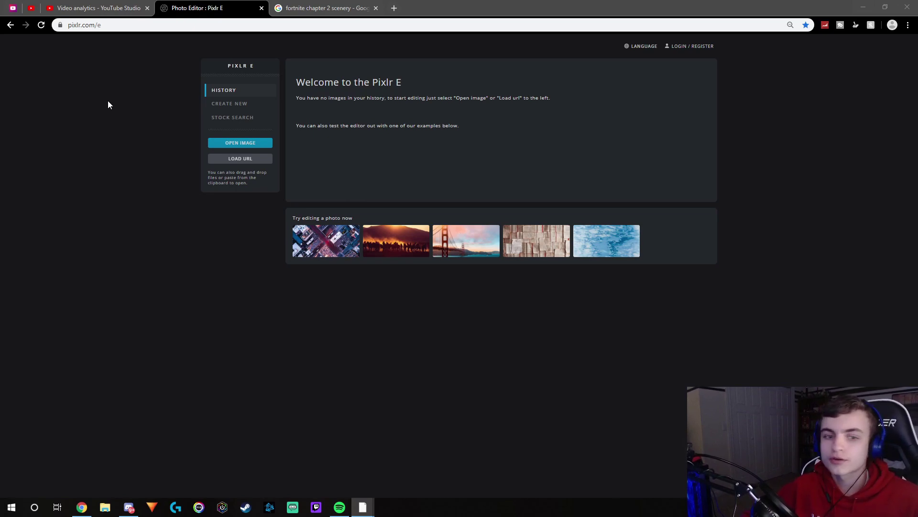
- Open the youtube banner template image from the Pictures folder, pre-resized to Full HD
{"action": "left_click", "coordinate": [241, 143]}
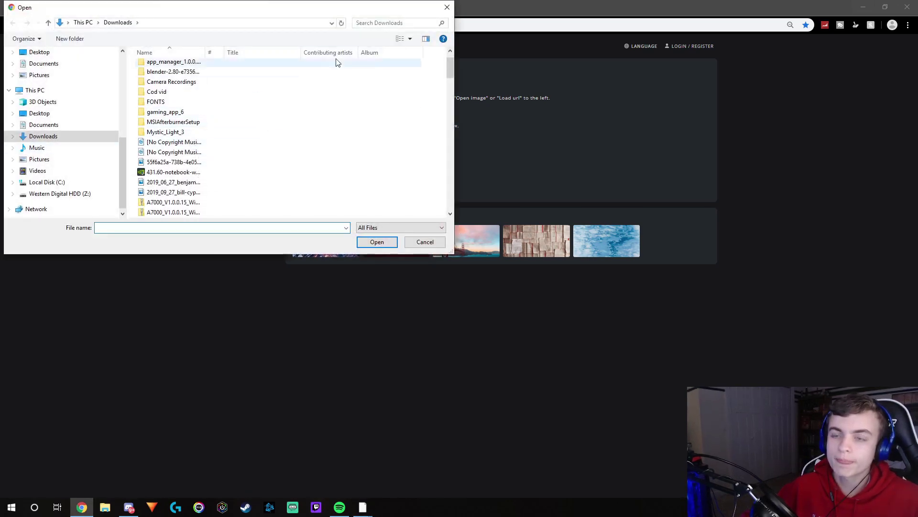
{"action": "left_click", "coordinate": [63, 163]}
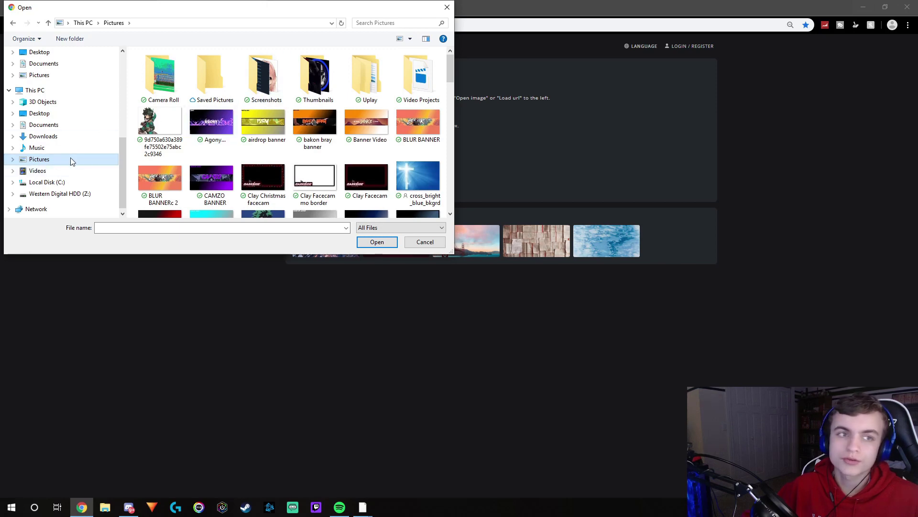
{"action": "scroll", "coordinate": [241, 139], "scroll_direction": "down", "scroll_amount": 15}
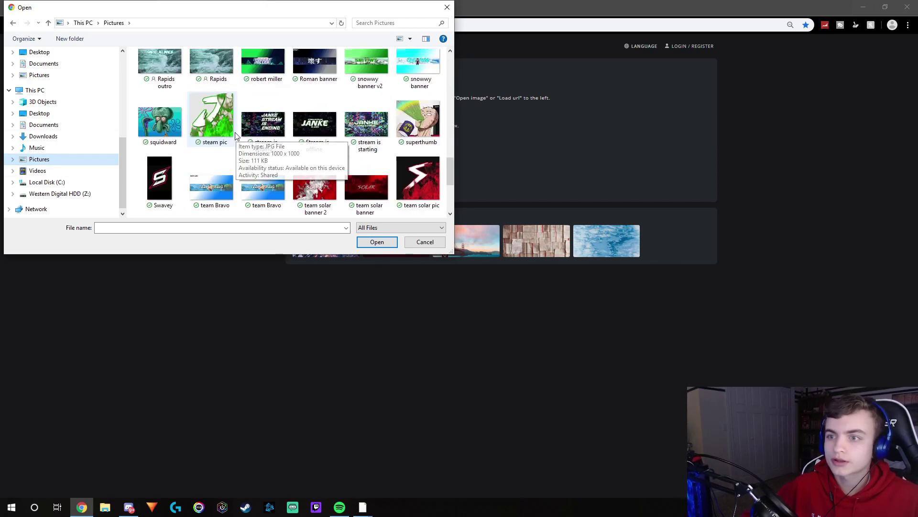
{"action": "double_click", "coordinate": [216, 184]}
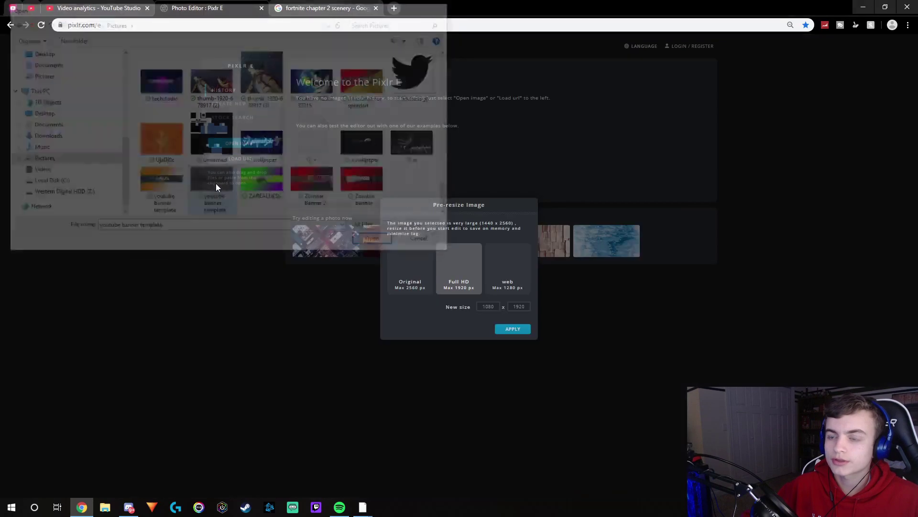
{"action": "left_click", "coordinate": [512, 328]}
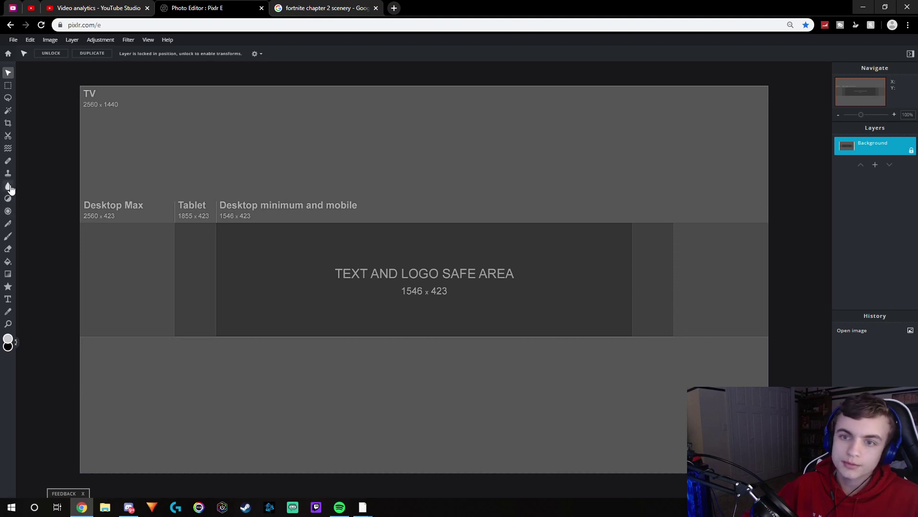
- Add a new text layer to the template and set its font to BUGFAST
{"action": "left_click", "coordinate": [9, 299]}
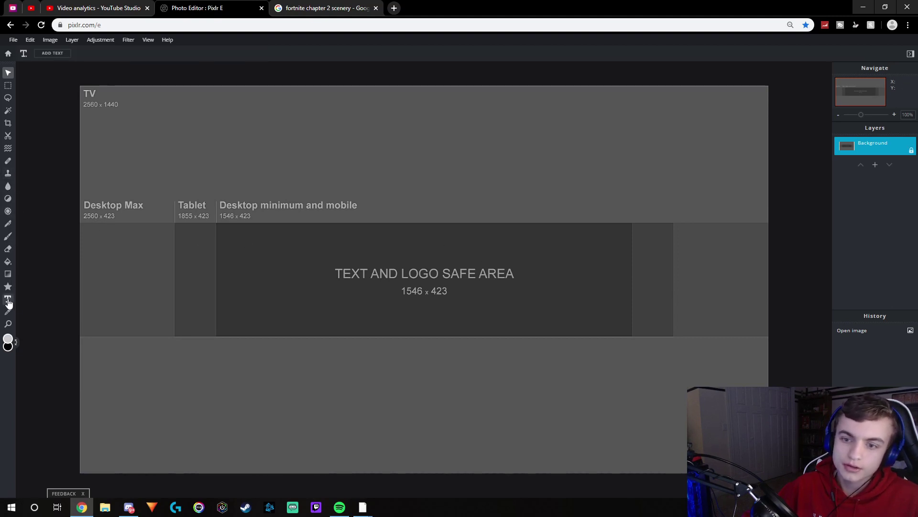
{"action": "left_click", "coordinate": [376, 273]}
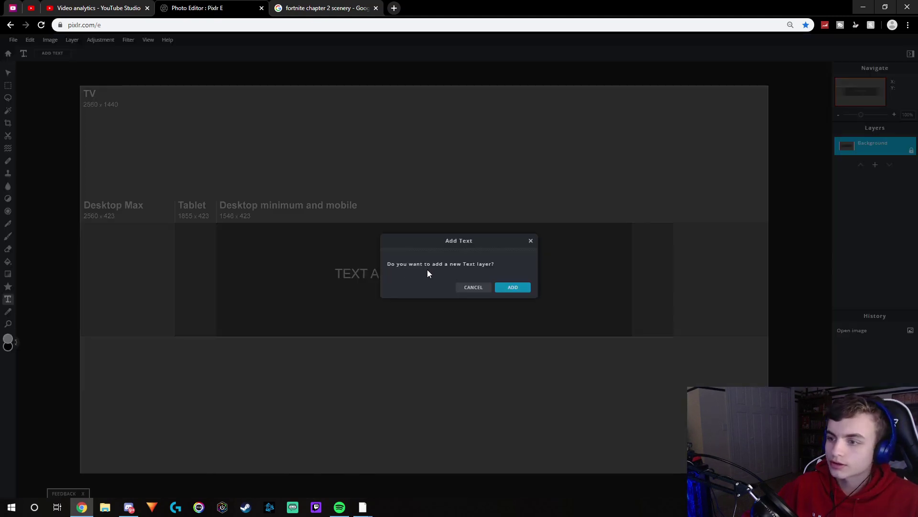
{"action": "left_click", "coordinate": [513, 287]}
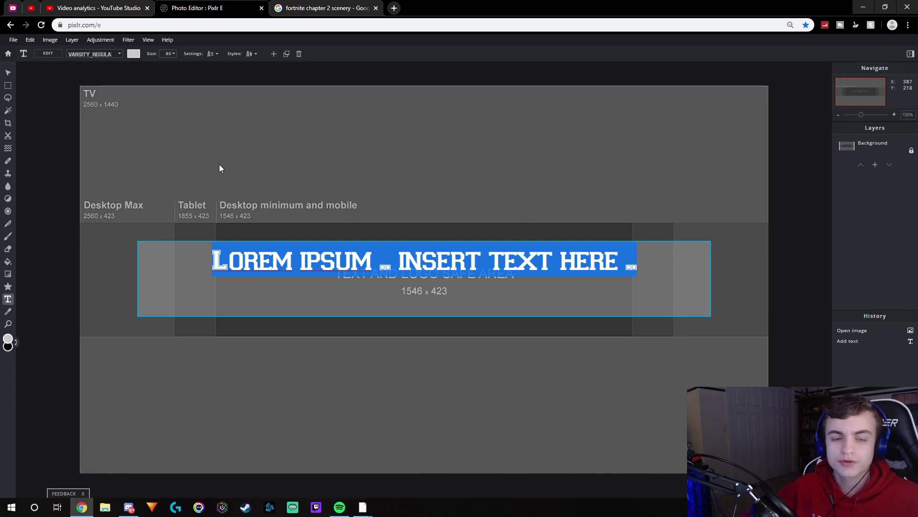
{"action": "left_click", "coordinate": [134, 160]}
{"action": "left_click", "coordinate": [105, 54]}
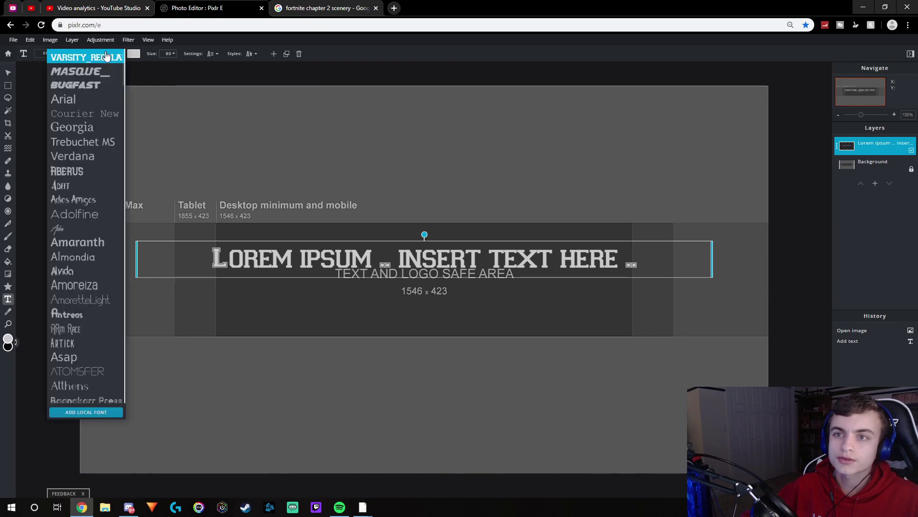
{"action": "left_click", "coordinate": [94, 87]}
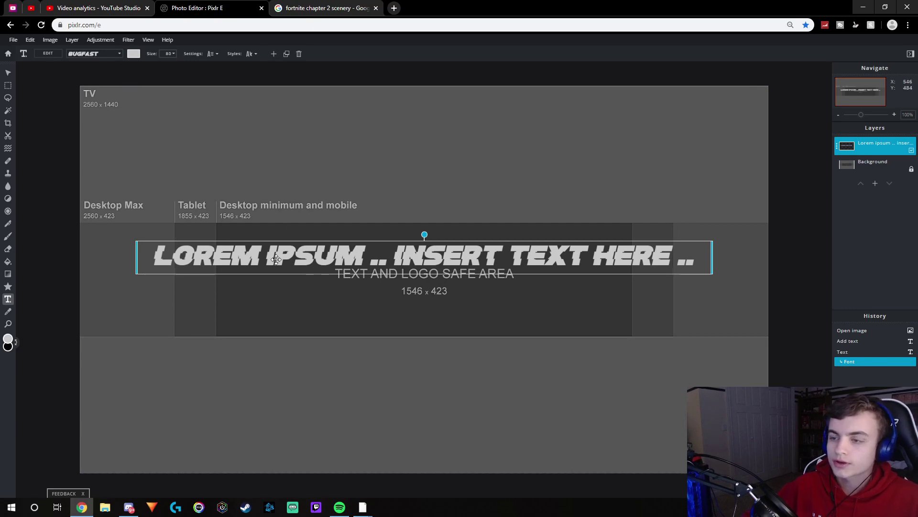
- Replace the placeholder text with JANKE and set its font size to 435
{"action": "double_click", "coordinate": [344, 252]}
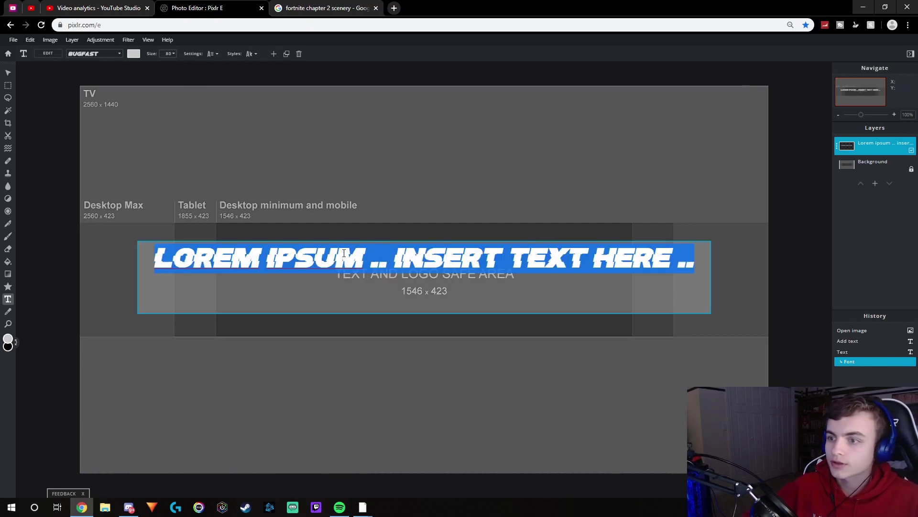
{"action": "key", "text": "BackSpace"}
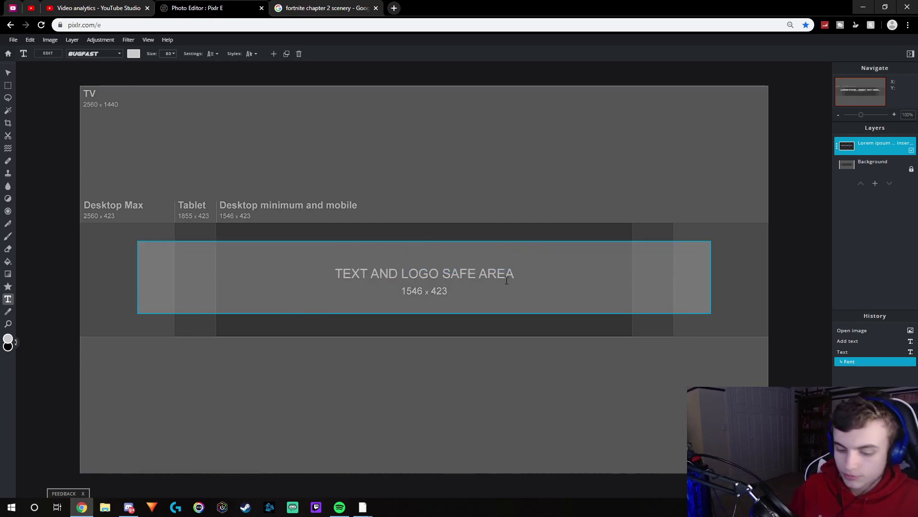
{"action": "type", "text": "JANKE"}
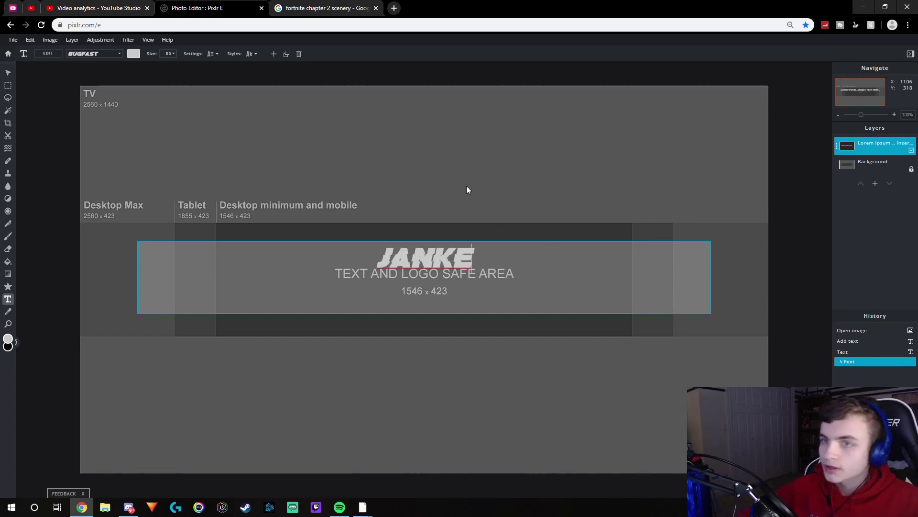
{"action": "left_click", "coordinate": [171, 55]}
{"action": "left_click", "coordinate": [171, 55]}
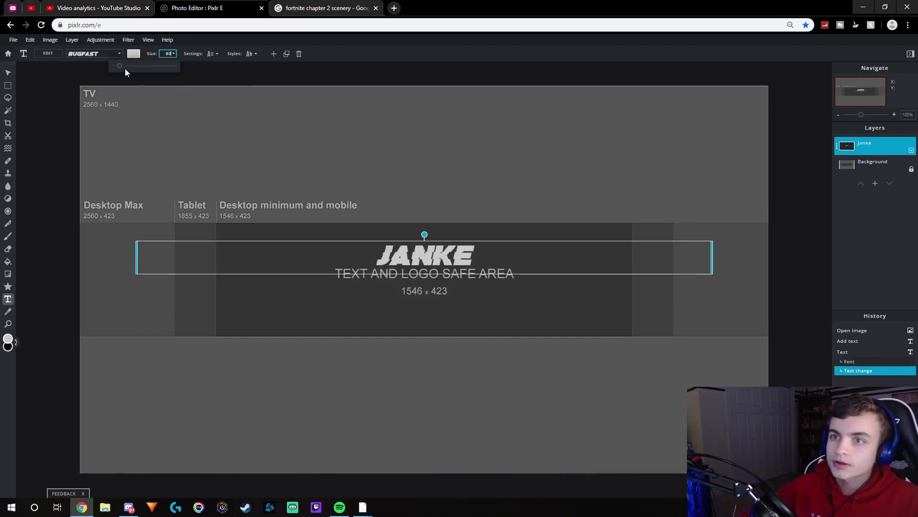
{"action": "left_click_drag", "start_coordinate": [119, 67], "coordinate": [141, 67]}
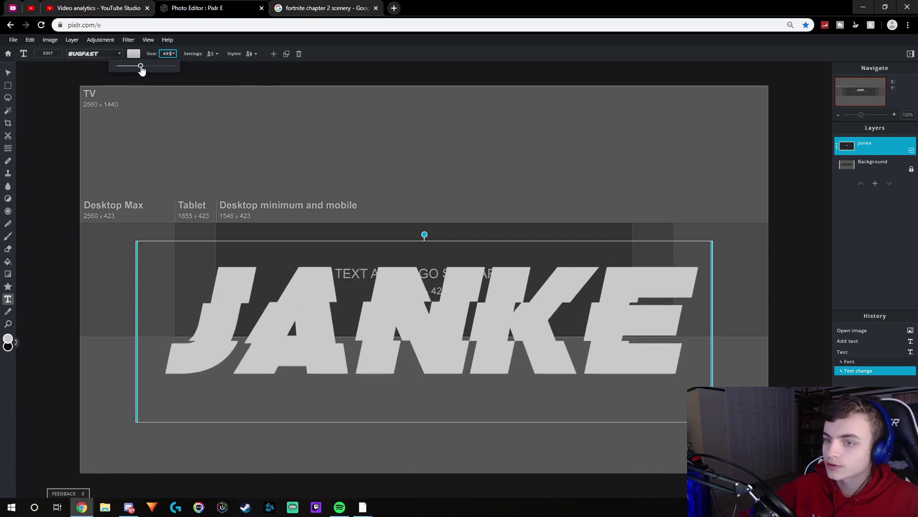
- Enable the outline style on the JANKE text and give it a custom dark green colour
{"action": "left_click", "coordinate": [250, 54]}
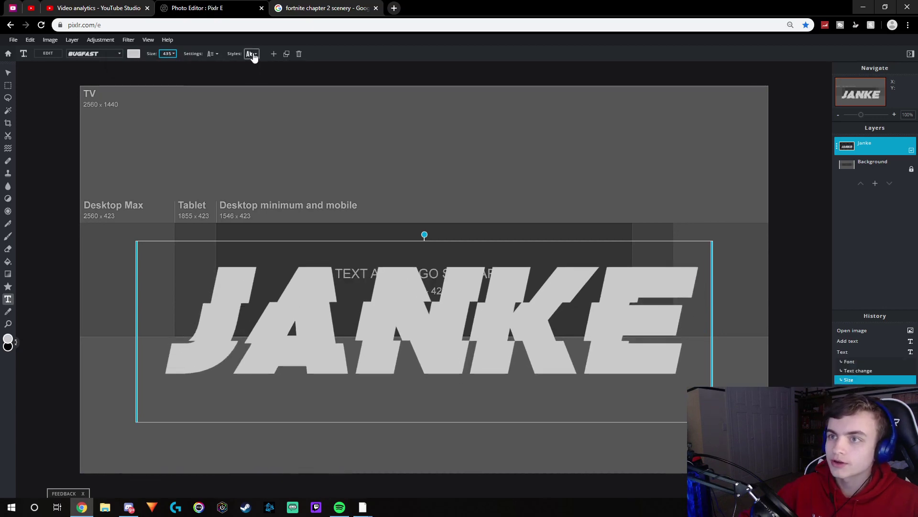
{"action": "left_click", "coordinate": [254, 104]}
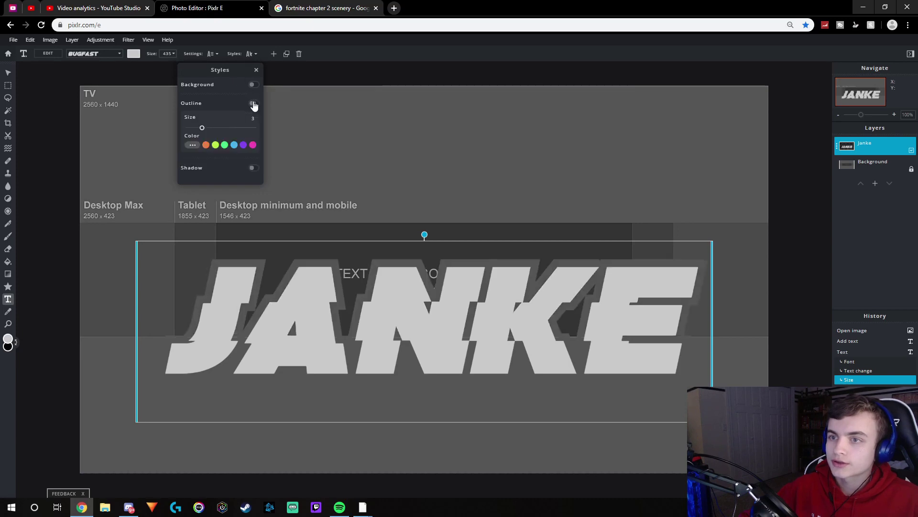
{"action": "left_click", "coordinate": [193, 145]}
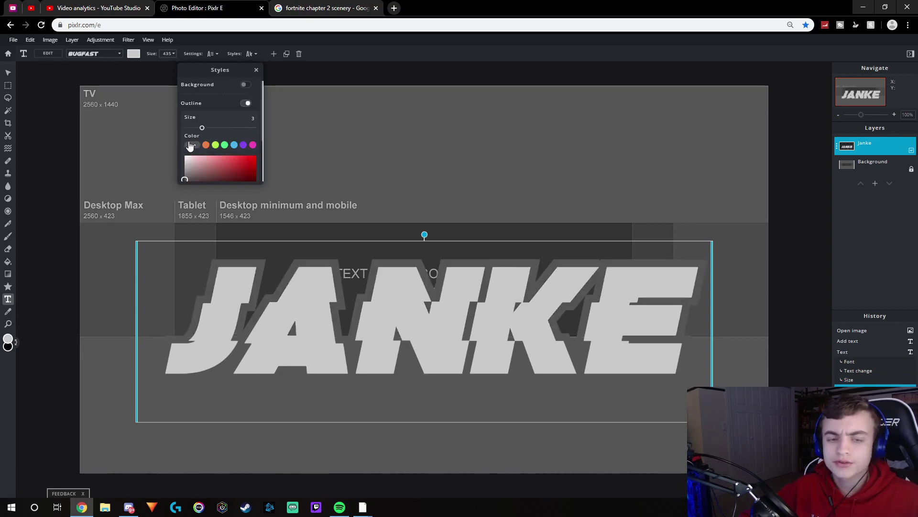
{"action": "scroll", "coordinate": [231, 170], "scroll_direction": "down", "scroll_amount": 3}
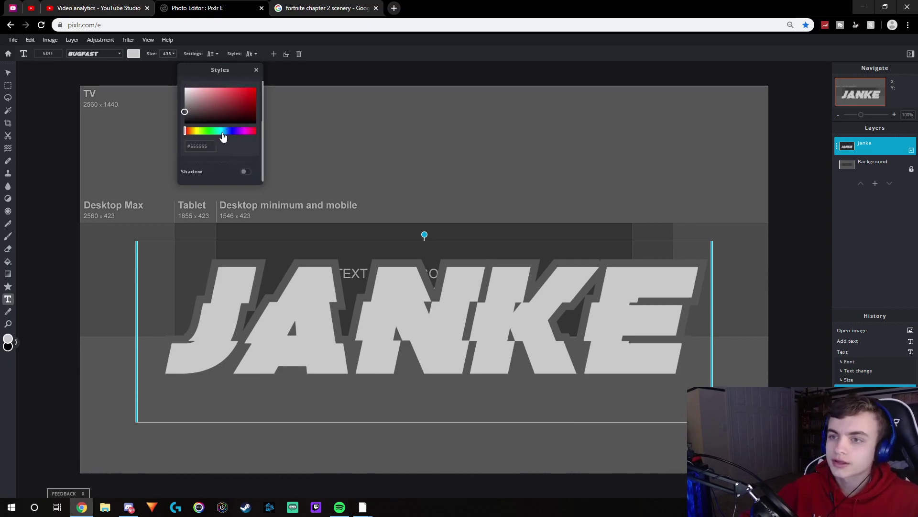
{"action": "left_click", "coordinate": [210, 132]}
{"action": "left_click_drag", "start_coordinate": [252, 102], "coordinate": [260, 102]}
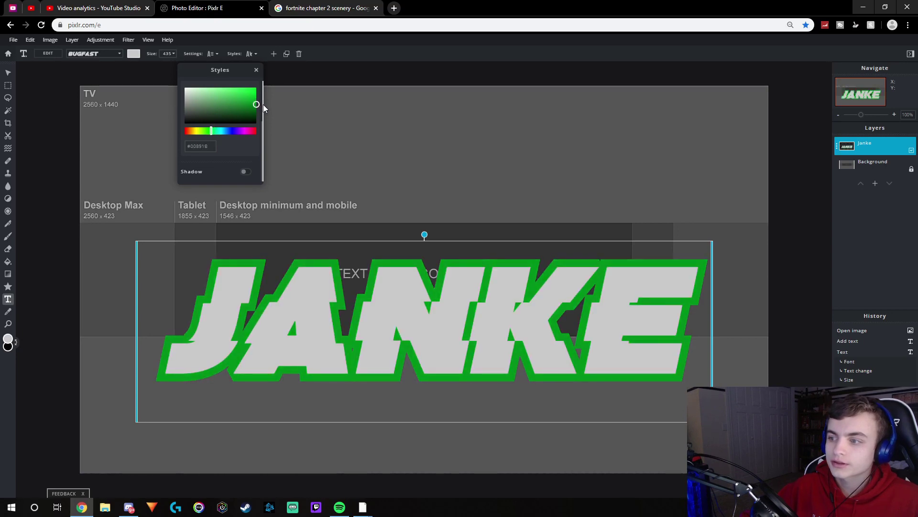
{"action": "left_click", "coordinate": [63, 151]}
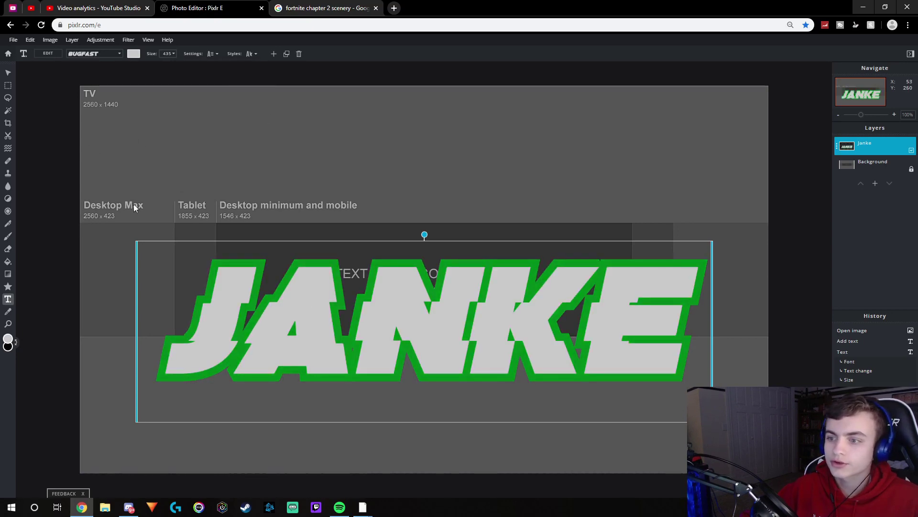
- Move the outlined JANKE text slightly up over the safe area and rasterize its layer
{"action": "left_click_drag", "start_coordinate": [459, 314], "coordinate": [453, 292]}
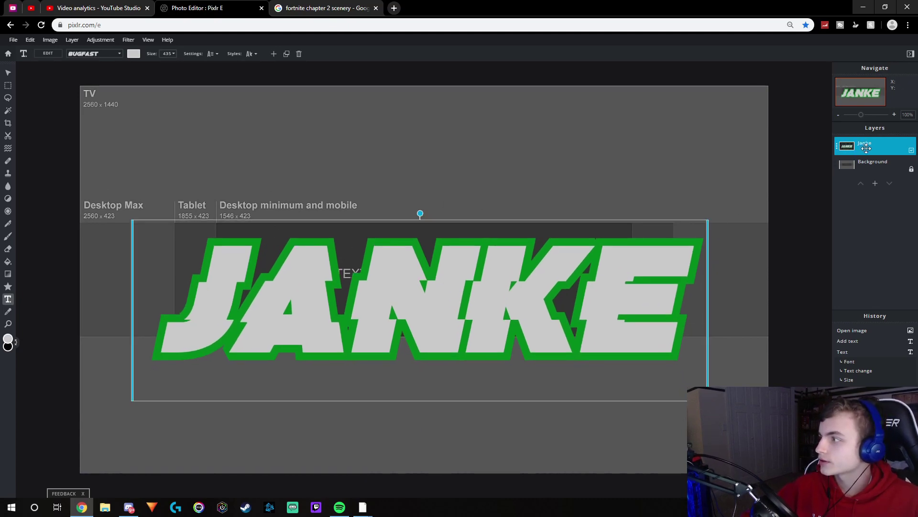
{"action": "left_click", "coordinate": [73, 40]}
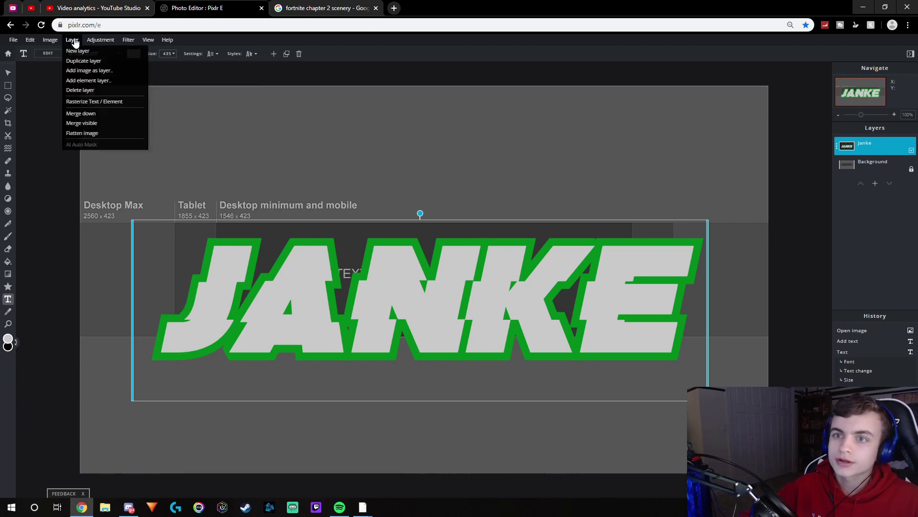
{"action": "left_click", "coordinate": [89, 102]}
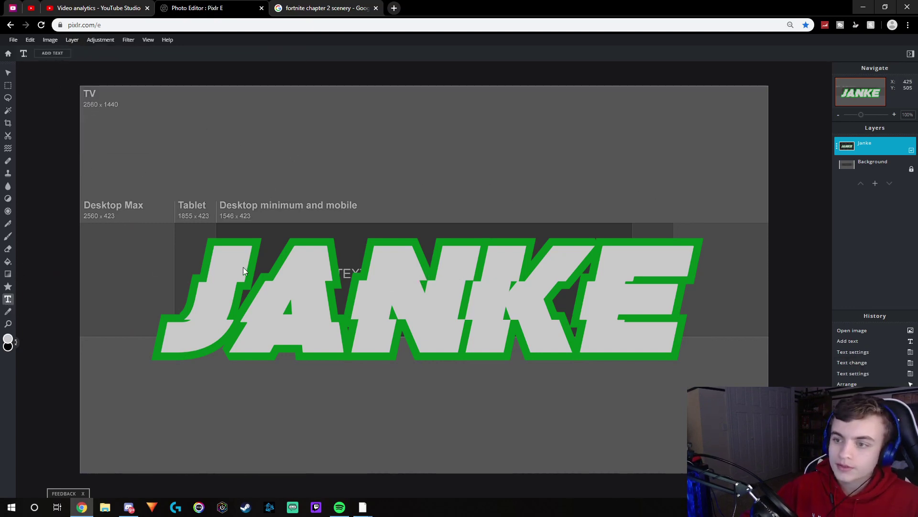
- With the Arrange tool, nudge the rasterized JANKE layer up and rotate it slightly clockwise
{"action": "left_click", "coordinate": [8, 73]}
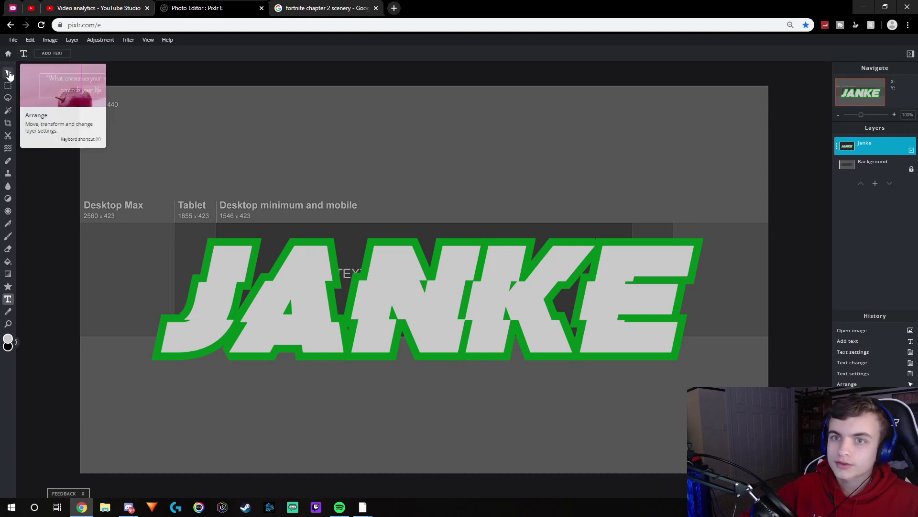
{"action": "left_click_drag", "start_coordinate": [459, 252], "coordinate": [458, 248]}
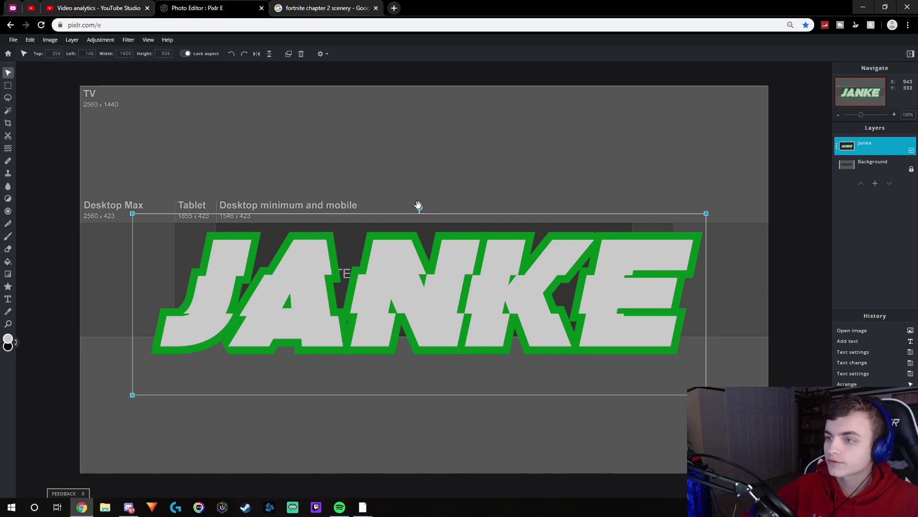
{"action": "left_click_drag", "start_coordinate": [419, 207], "coordinate": [421, 206]}
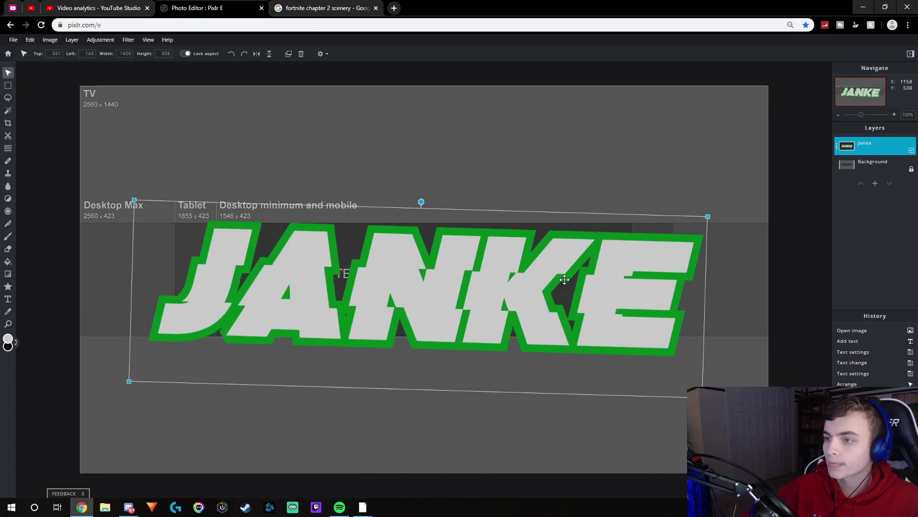
{"action": "left_click", "coordinate": [790, 267]}
- Scale the tilted JANKE layer down to about 742 × 182 and centre it in the text and logo safe area
{"action": "left_click_drag", "start_coordinate": [334, 273], "coordinate": [381, 269]}
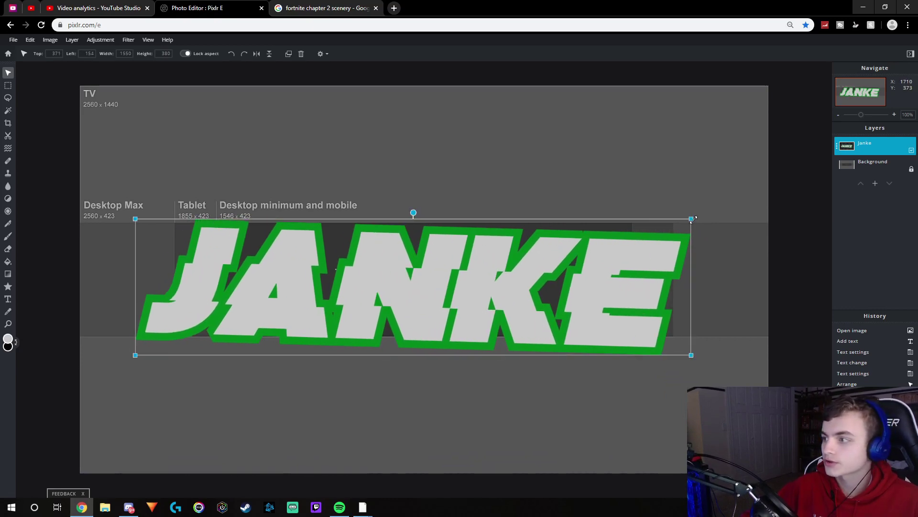
{"action": "left_click_drag", "start_coordinate": [694, 220], "coordinate": [402, 290]}
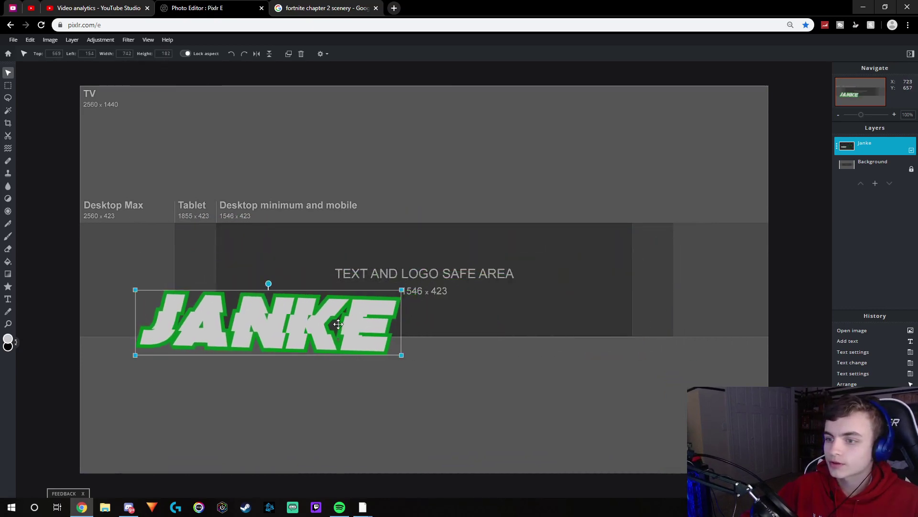
{"action": "left_click_drag", "start_coordinate": [338, 324], "coordinate": [495, 282]}
{"action": "left_click", "coordinate": [602, 218]}
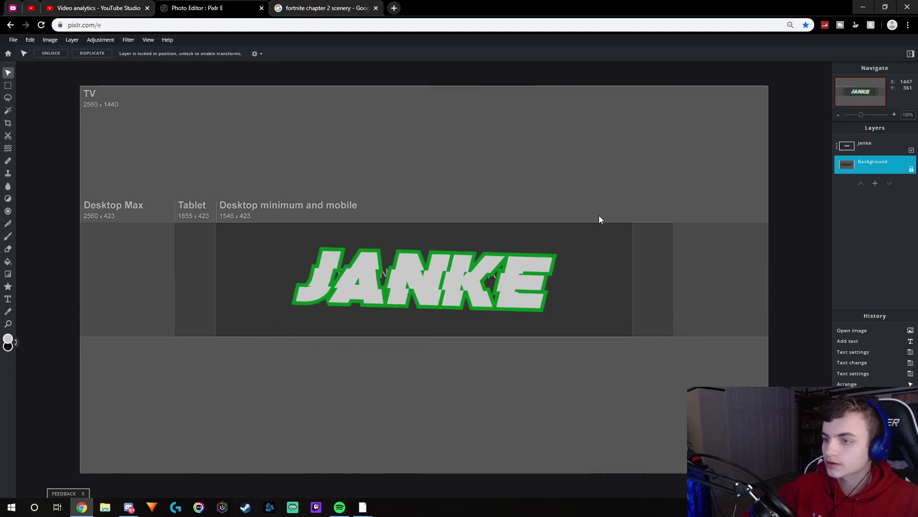
- Add a second text layer reading Janke and move it above the safe area into the upper TV region
{"action": "left_click", "coordinate": [8, 299]}
{"action": "left_click", "coordinate": [377, 269]}
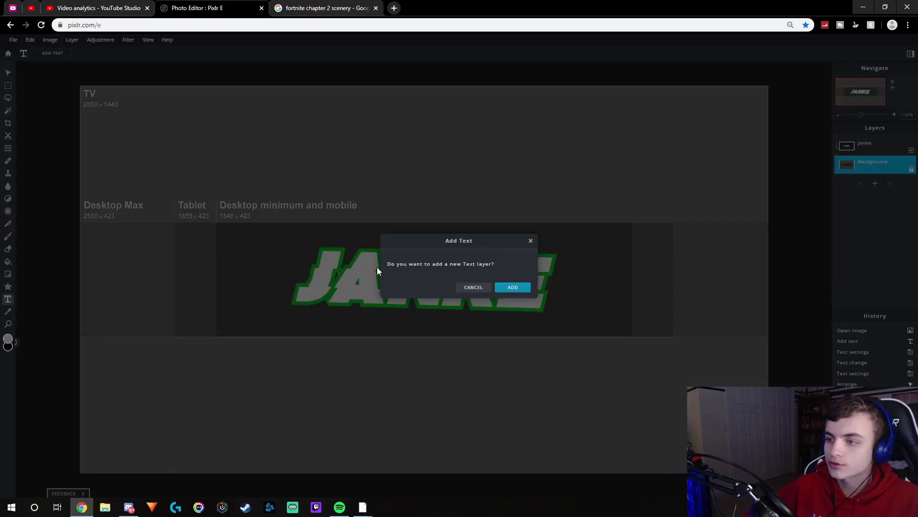
{"action": "left_click", "coordinate": [512, 287]}
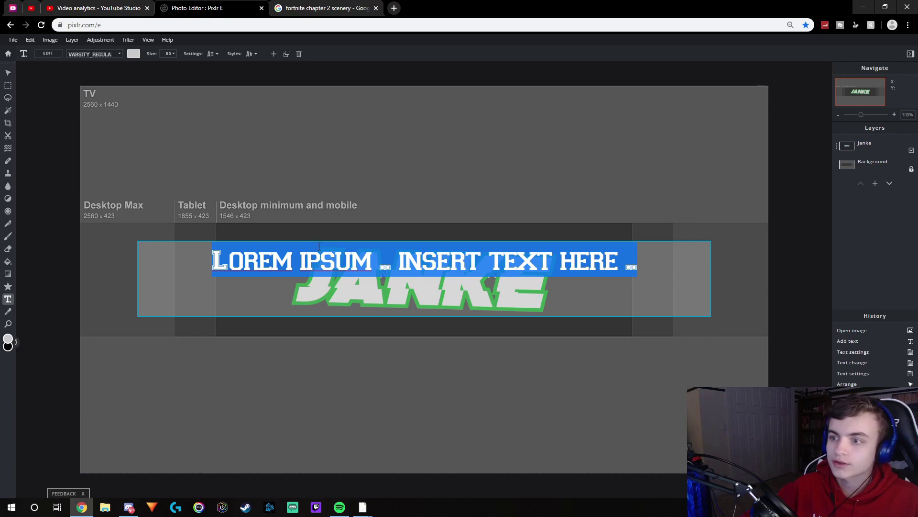
{"action": "key", "text": "BackSpace"}
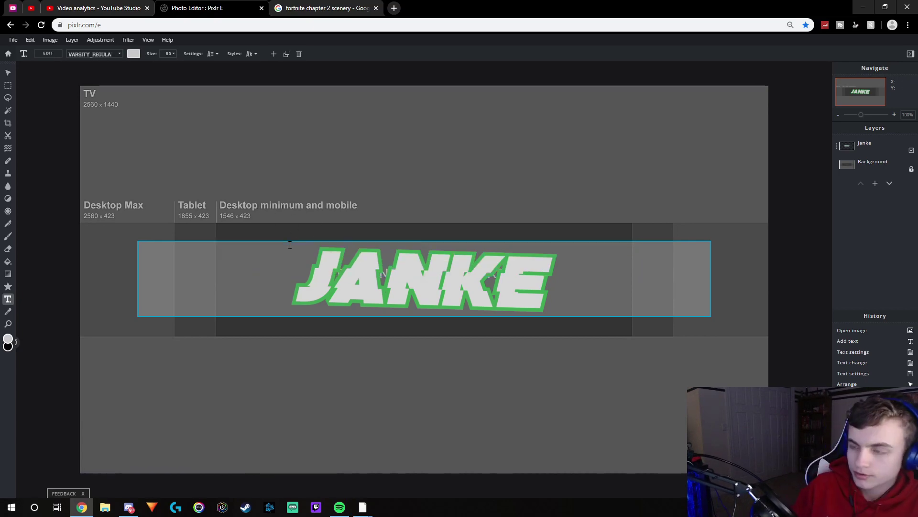
{"action": "type", "text": "Janke"}
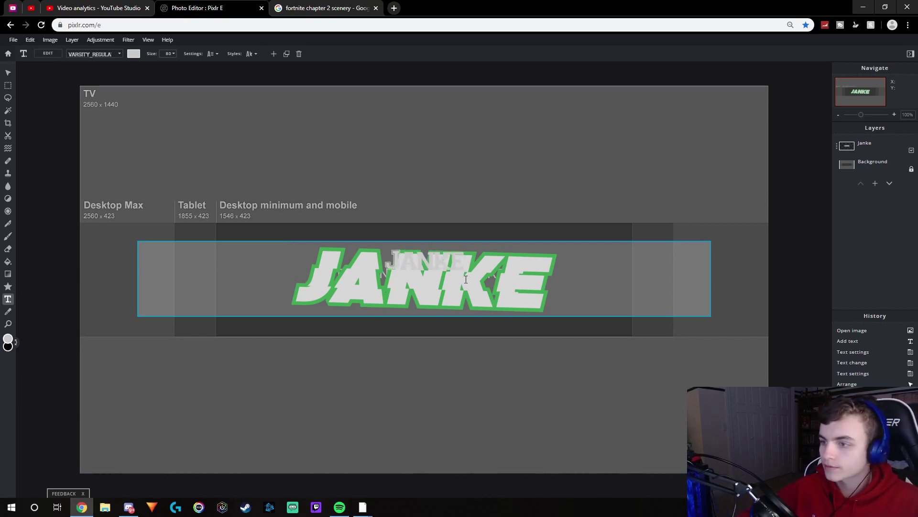
{"action": "left_click", "coordinate": [538, 235]}
{"action": "left_click_drag", "start_coordinate": [494, 261], "coordinate": [493, 165]}
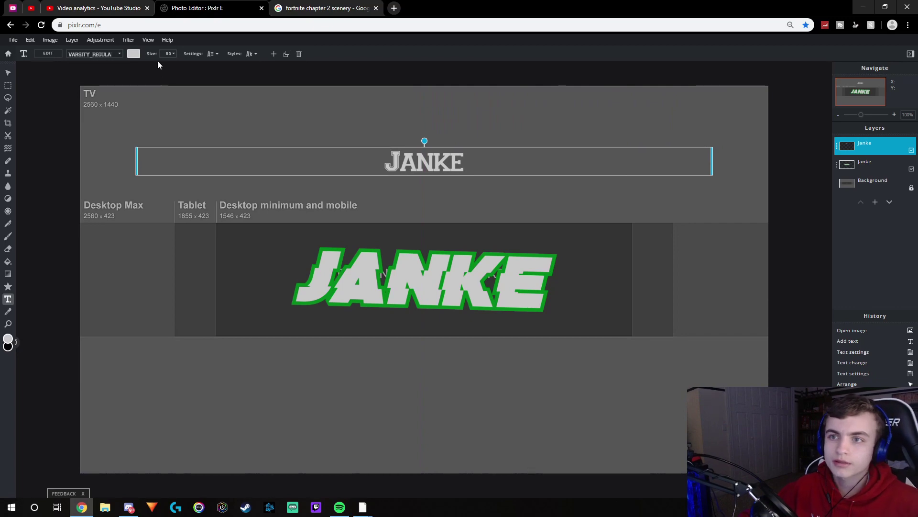
- Browse the font list and set the second Janke text layer's font to Hairmusk
{"action": "left_click", "coordinate": [95, 54]}
{"action": "scroll", "coordinate": [72, 182], "scroll_direction": "down", "scroll_amount": 5}
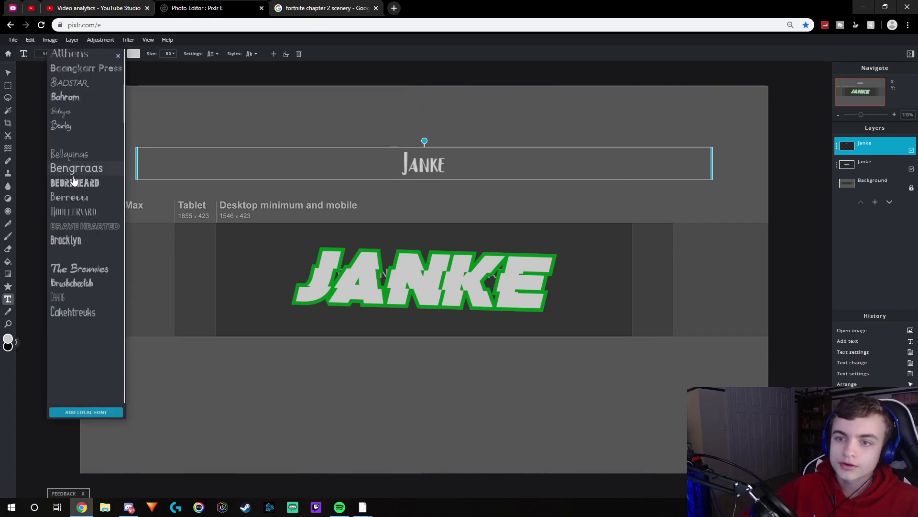
{"action": "scroll", "coordinate": [72, 182], "scroll_direction": "down", "scroll_amount": 20}
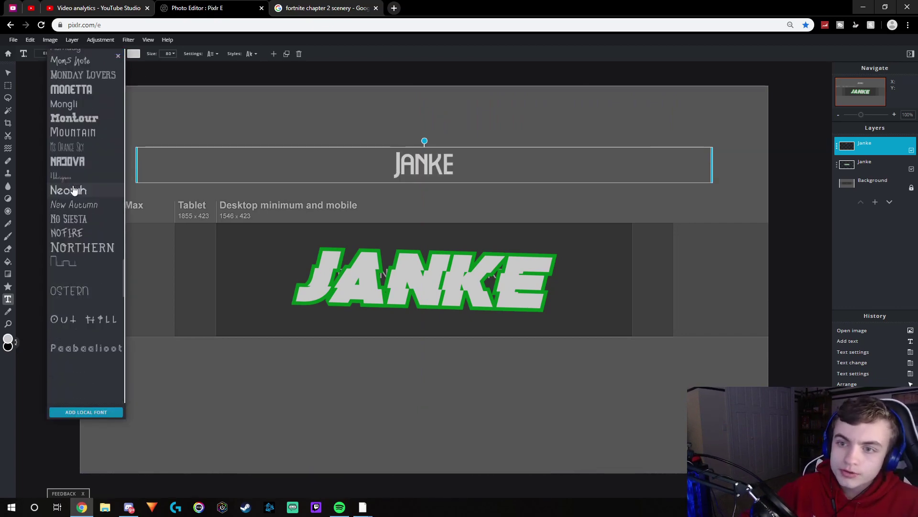
{"action": "scroll", "coordinate": [72, 194], "scroll_direction": "down", "scroll_amount": 15}
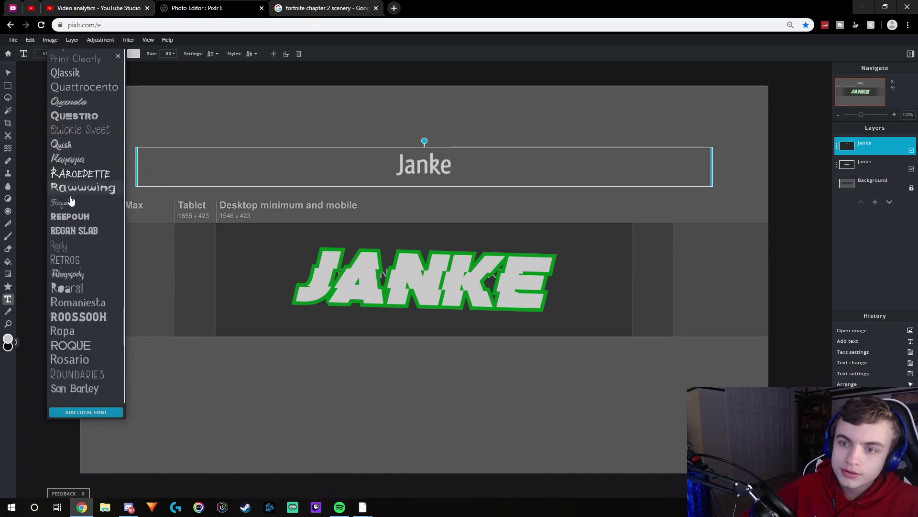
{"action": "scroll", "coordinate": [70, 200], "scroll_direction": "down", "scroll_amount": 10}
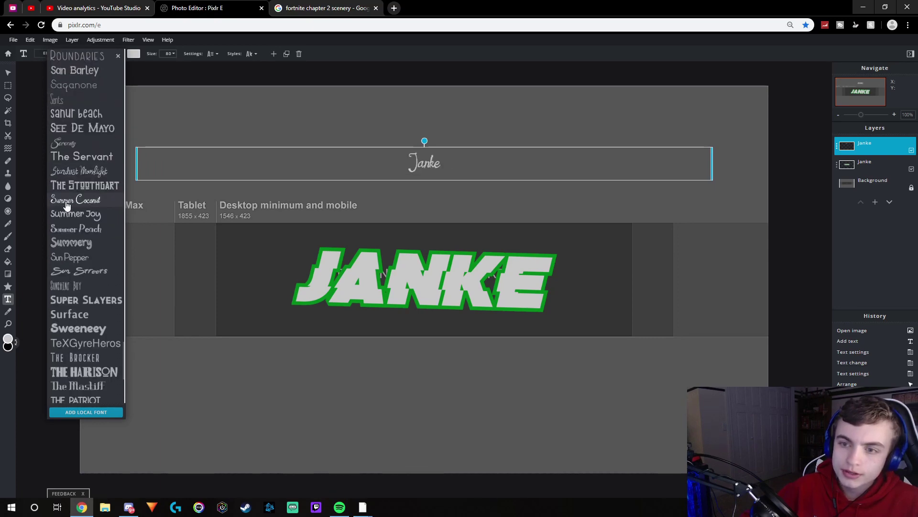
{"action": "scroll", "coordinate": [67, 206], "scroll_direction": "up", "scroll_amount": 2}
{"action": "scroll", "coordinate": [70, 211], "scroll_direction": "down", "scroll_amount": 6}
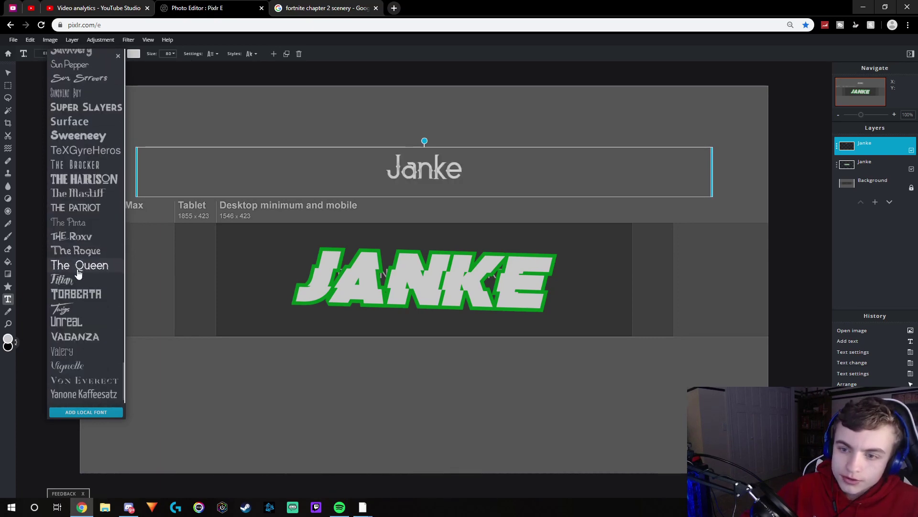
{"action": "scroll", "coordinate": [78, 273], "scroll_direction": "down", "scroll_amount": 1}
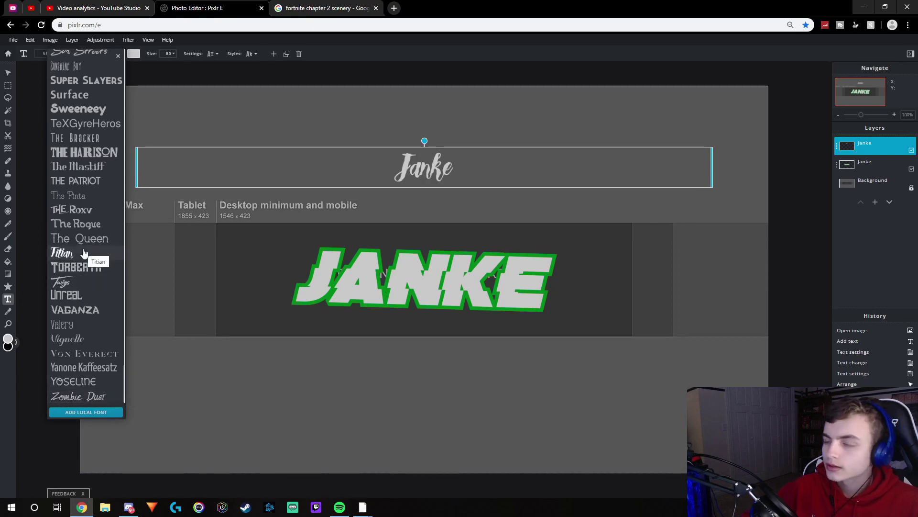
{"action": "scroll", "coordinate": [84, 253], "scroll_direction": "up", "scroll_amount": 6}
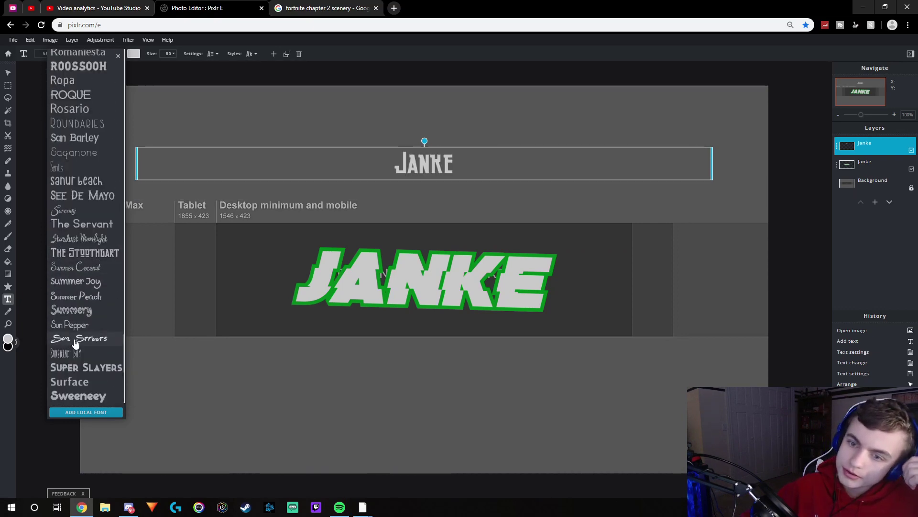
{"action": "scroll", "coordinate": [77, 277], "scroll_direction": "up", "scroll_amount": 5}
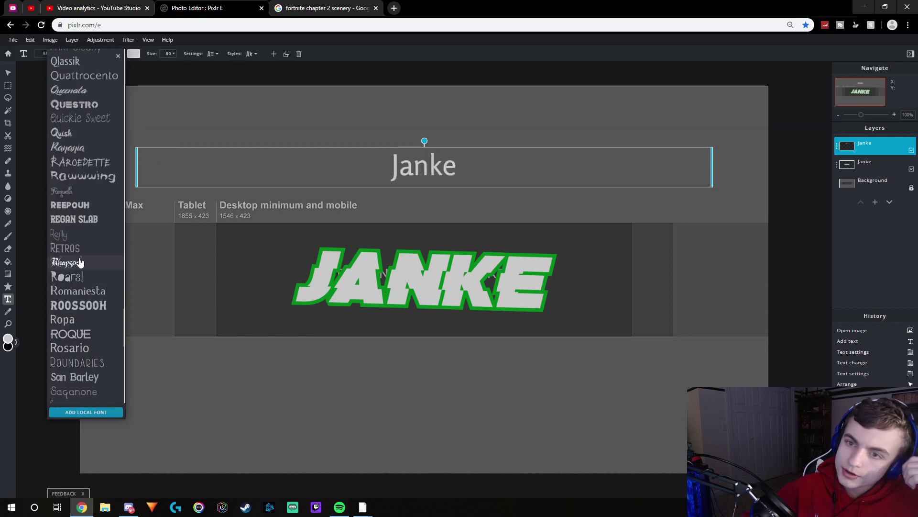
{"action": "scroll", "coordinate": [80, 262], "scroll_direction": "up", "scroll_amount": 4}
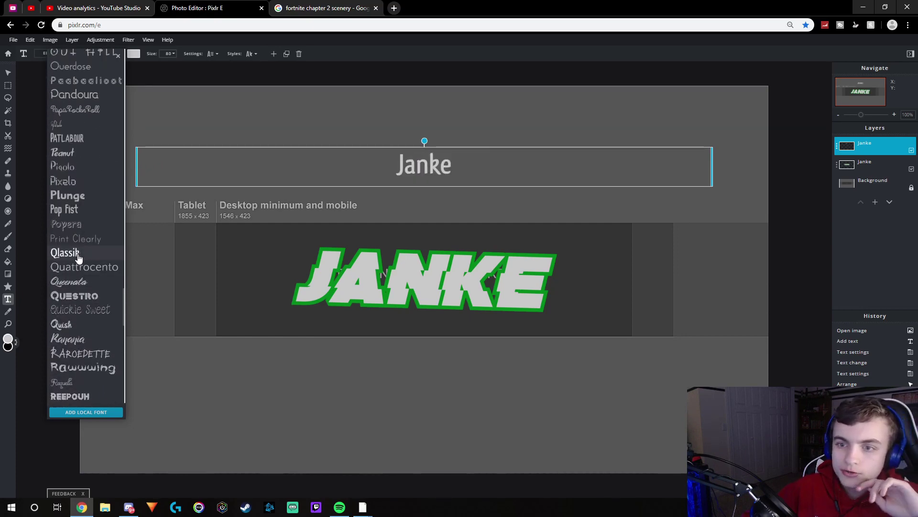
{"action": "scroll", "coordinate": [78, 256], "scroll_direction": "up", "scroll_amount": 5}
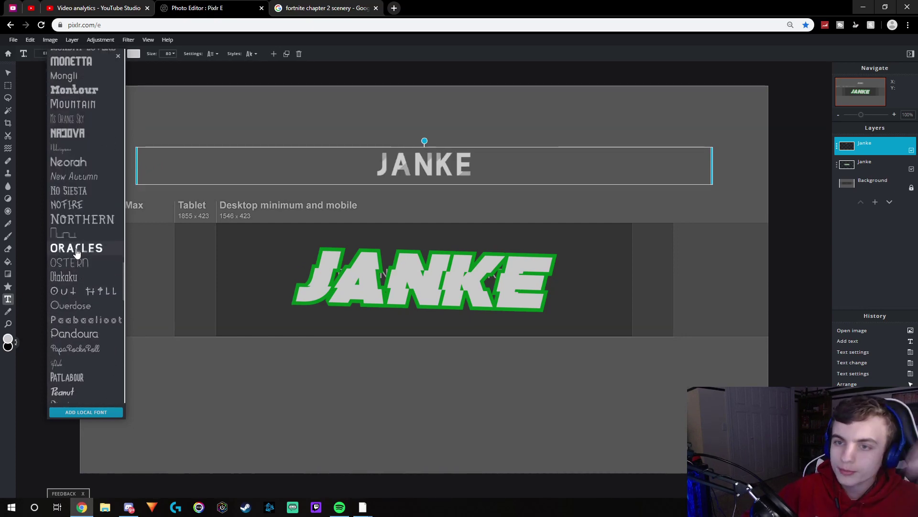
{"action": "scroll", "coordinate": [78, 268], "scroll_direction": "up", "scroll_amount": 12}
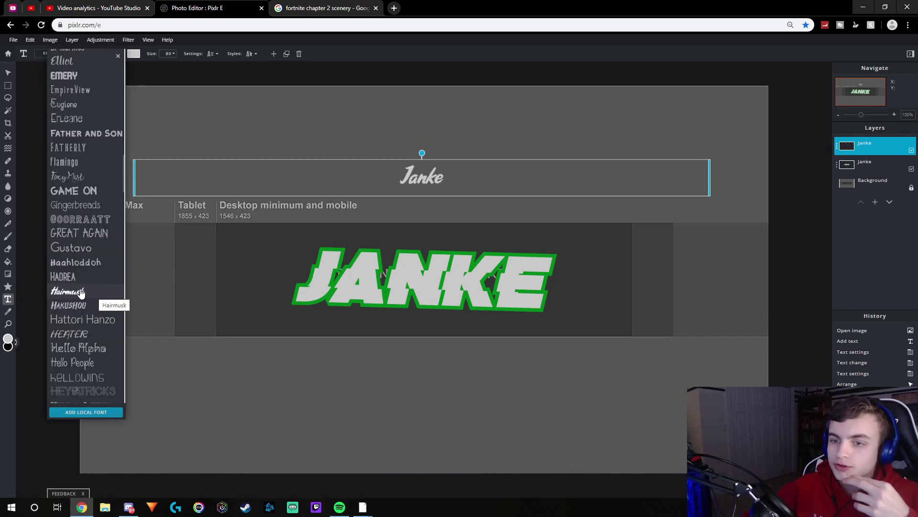
{"action": "left_click", "coordinate": [87, 293]}
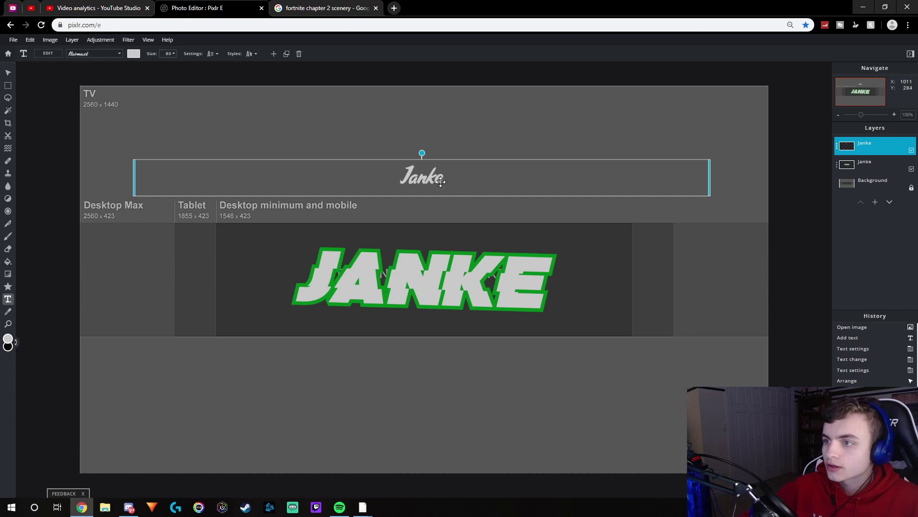
- Move the script Janke text slightly down and enlarge it to a size of about 485 so it spans the safe area
{"action": "mouse_move", "coordinate": [440, 179]}
{"action": "left_mouse_down"}
{"action": "mouse_move", "coordinate": [444, 222]}
{"action": "mouse_move", "coordinate": [445, 196]}
{"action": "left_mouse_up"}
{"action": "left_click", "coordinate": [164, 55]}
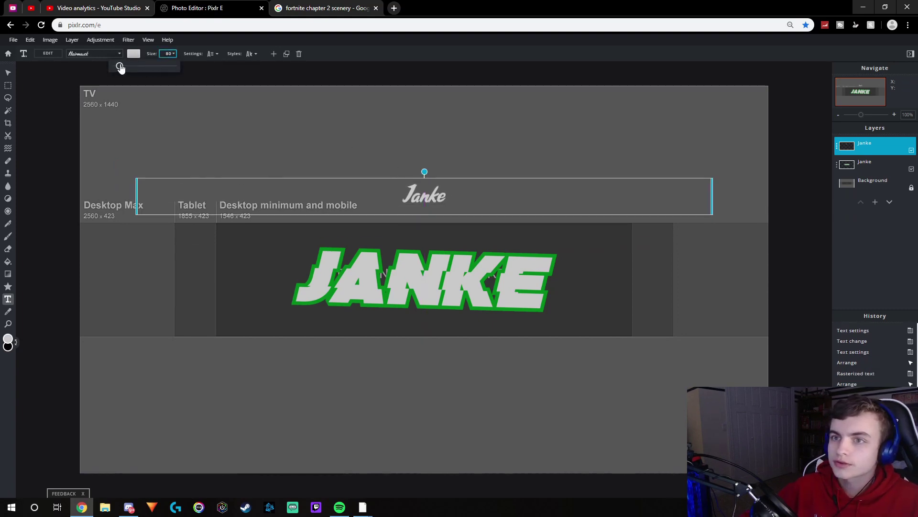
{"action": "left_click_drag", "start_coordinate": [120, 67], "coordinate": [144, 58]}
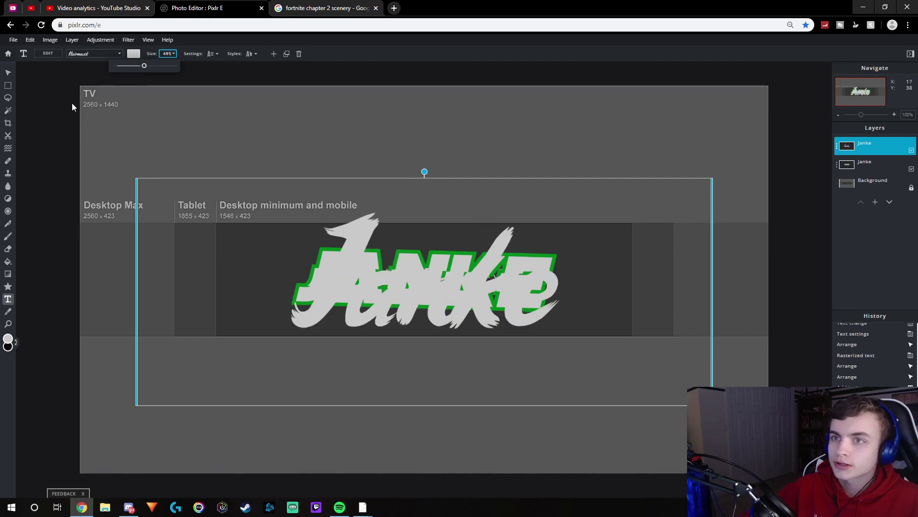
- Add an outline of size 1 to the script Janke text and colour it dark green like the block lettering's outline
{"action": "left_click", "coordinate": [249, 54]}
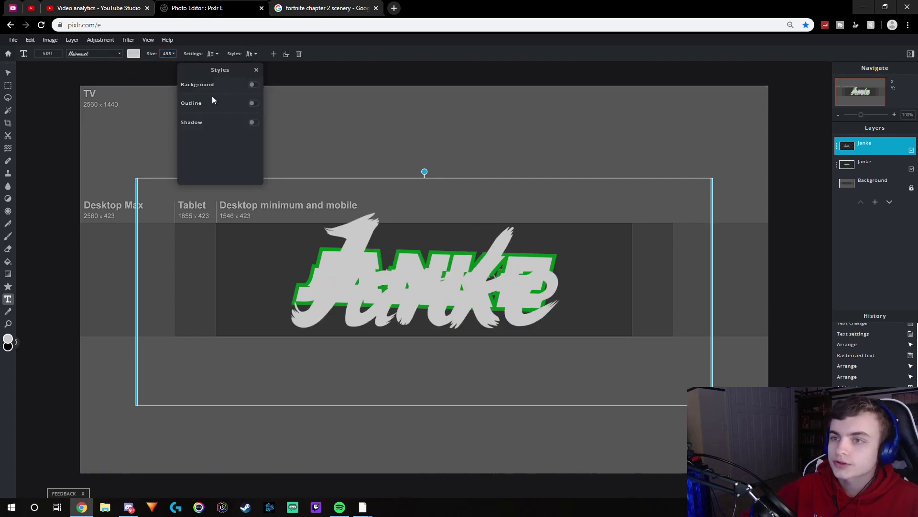
{"action": "left_click", "coordinate": [253, 103]}
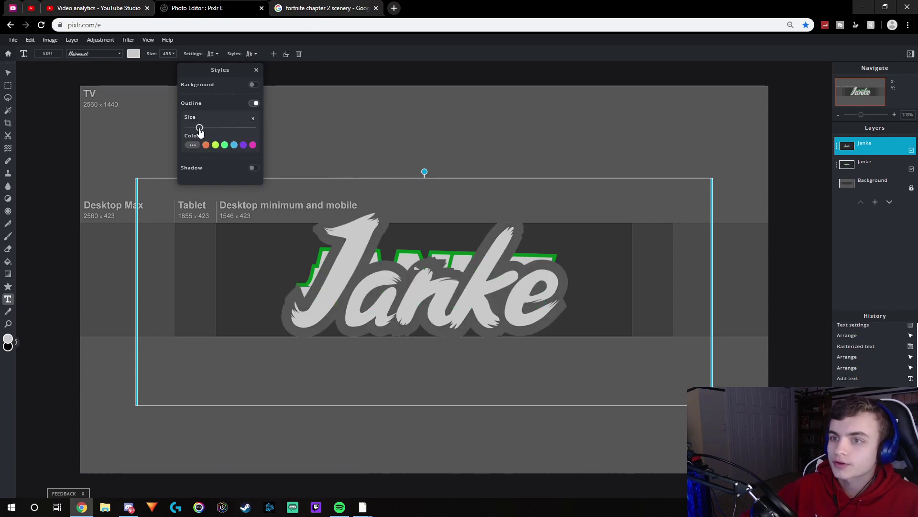
{"action": "left_click_drag", "start_coordinate": [200, 130], "coordinate": [190, 130]}
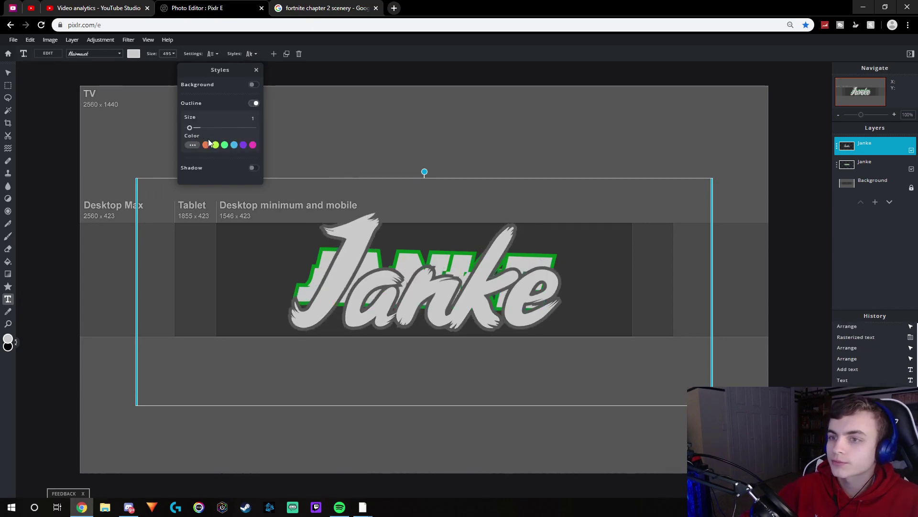
{"action": "left_click", "coordinate": [194, 145]}
{"action": "scroll", "coordinate": [219, 161], "scroll_direction": "down", "scroll_amount": 2}
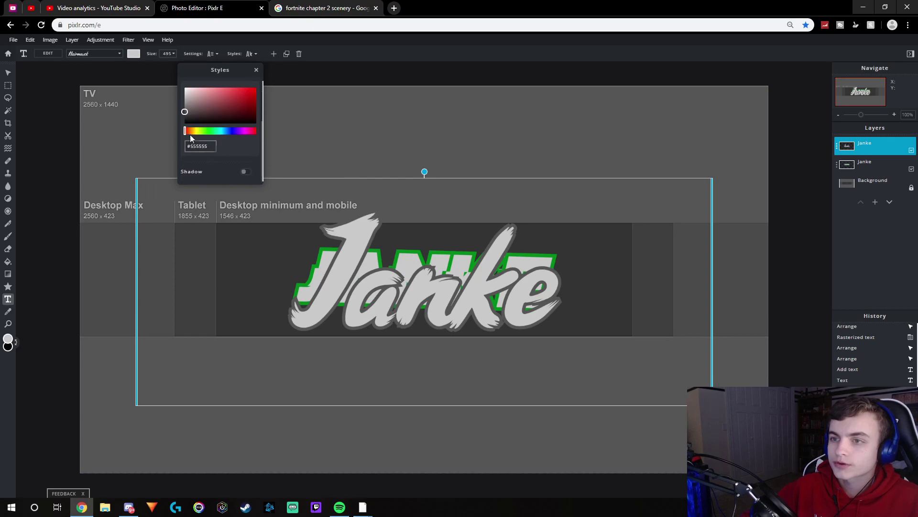
{"action": "left_click_drag", "start_coordinate": [191, 133], "coordinate": [279, 100]}
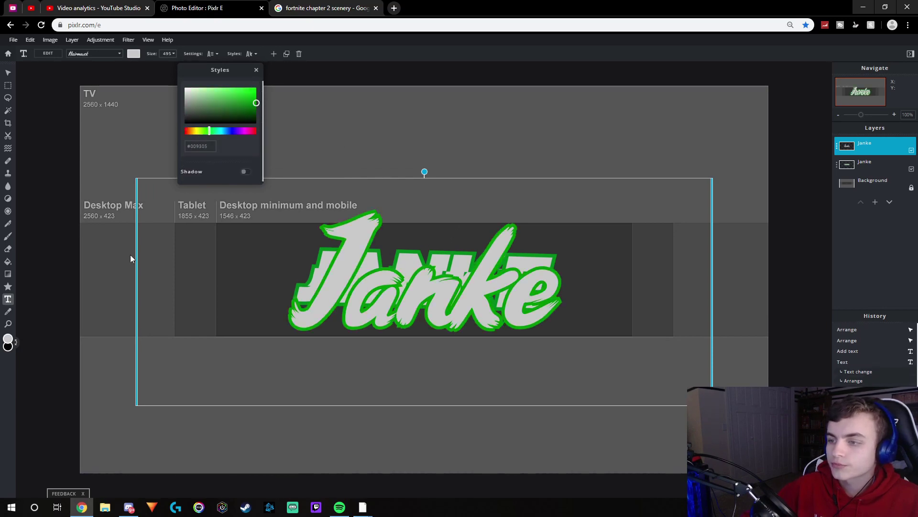
{"action": "left_click", "coordinate": [59, 264]}
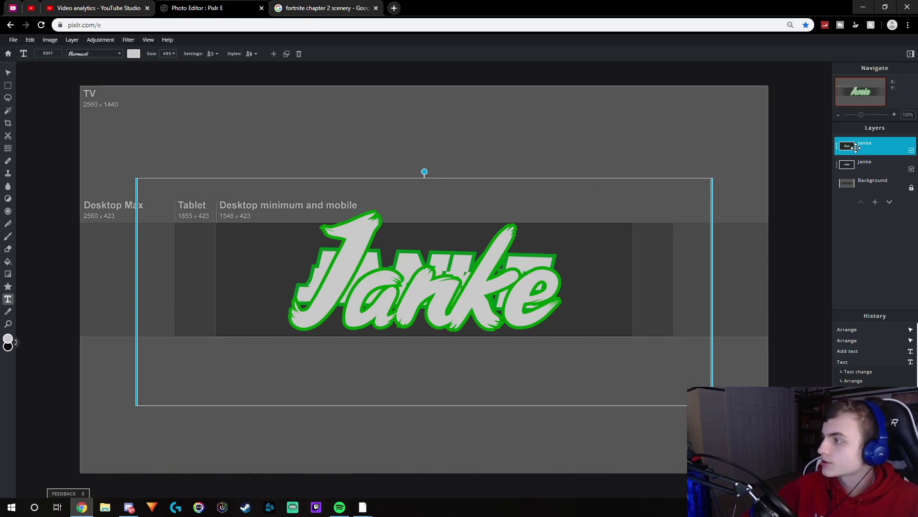
- Place the script Janke layer beneath the block-letter JANKE layer and rasterize it
{"action": "left_click_drag", "start_coordinate": [861, 143], "coordinate": [861, 164]}
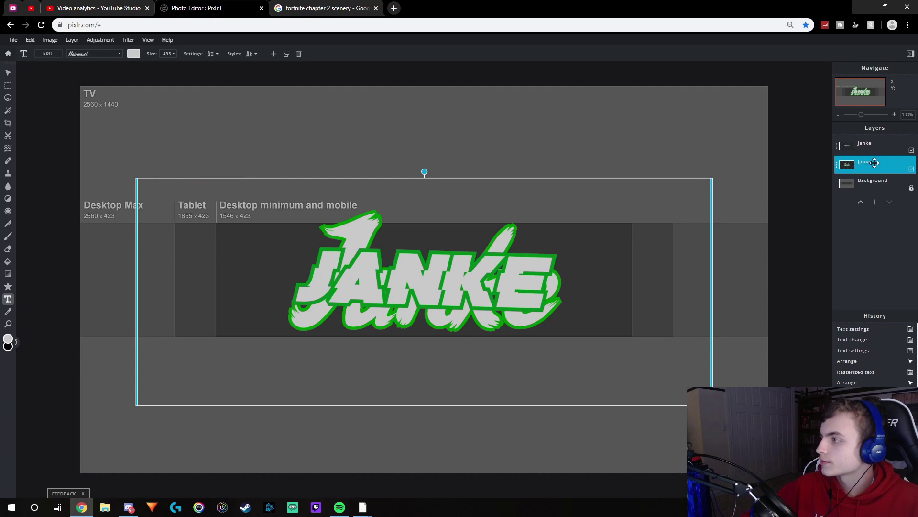
{"action": "left_click", "coordinate": [72, 40]}
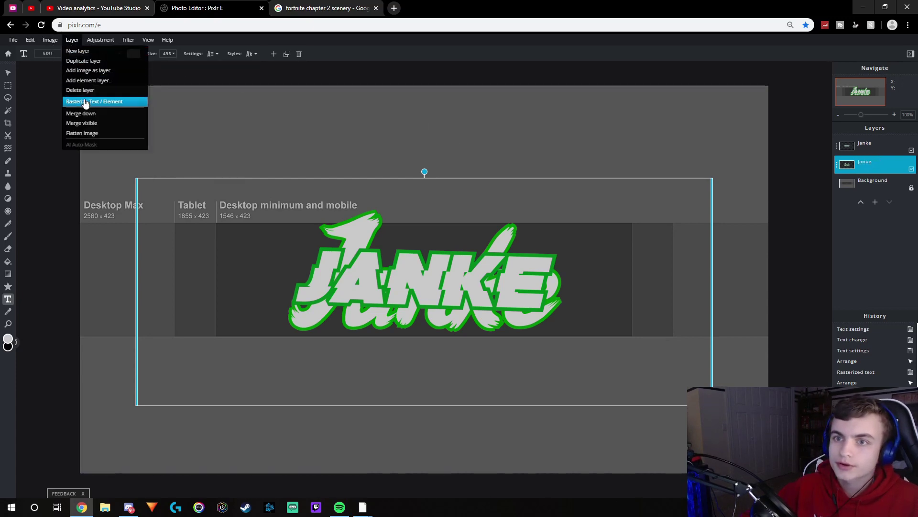
{"action": "left_click", "coordinate": [85, 100]}
{"action": "left_click", "coordinate": [54, 122]}
- With the Arrange tool, nudge the script Janke layer up and rotate it slightly clockwise to match the block lettering's tilt
{"action": "left_click", "coordinate": [870, 164]}
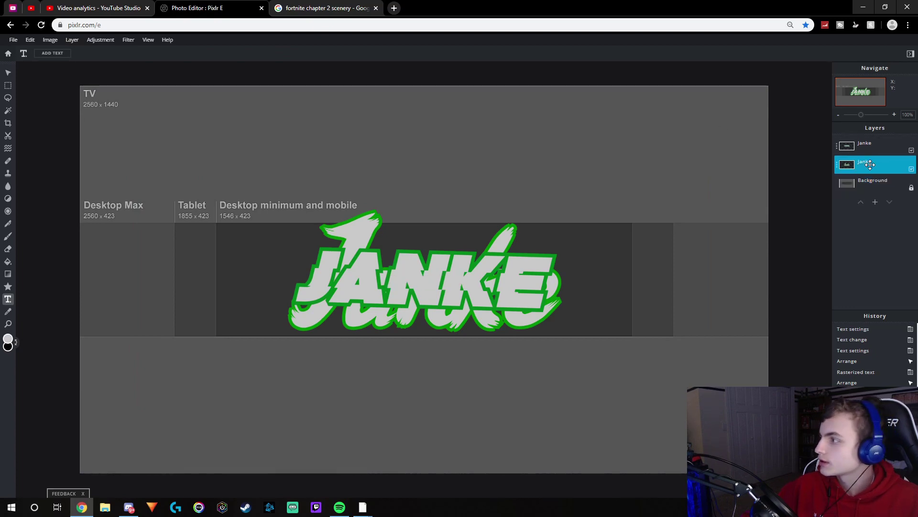
{"action": "left_click", "coordinate": [7, 72]}
{"action": "left_click_drag", "start_coordinate": [400, 225], "coordinate": [397, 219]}
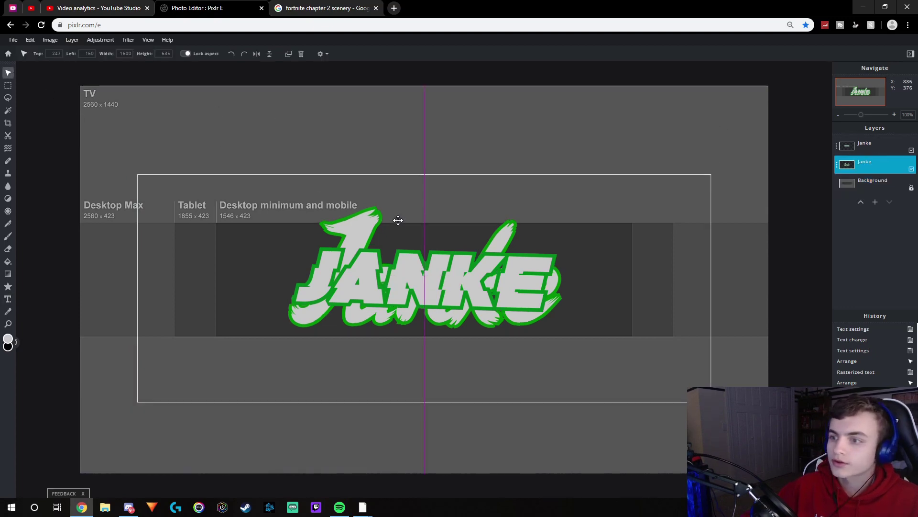
{"action": "left_click_drag", "start_coordinate": [423, 167], "coordinate": [426, 168]}
{"action": "left_click_drag", "start_coordinate": [427, 208], "coordinate": [426, 201]}
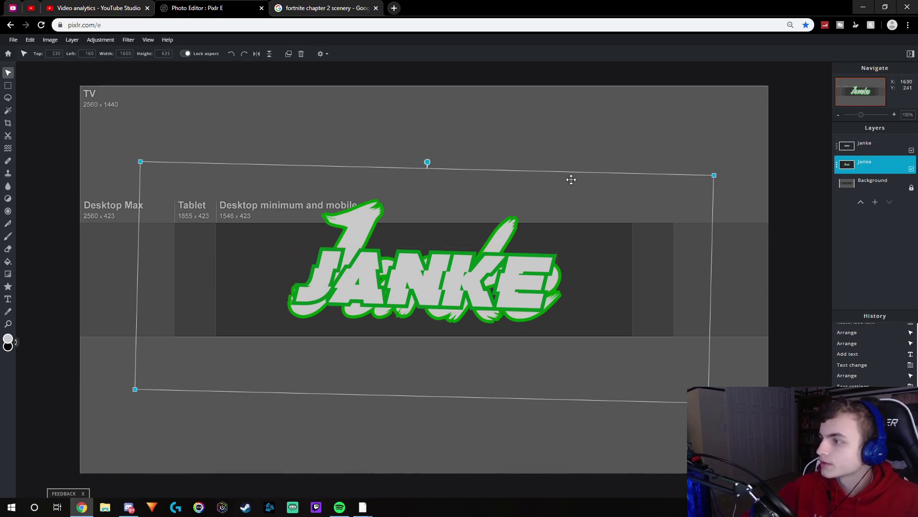
{"action": "left_click", "coordinate": [811, 166]}
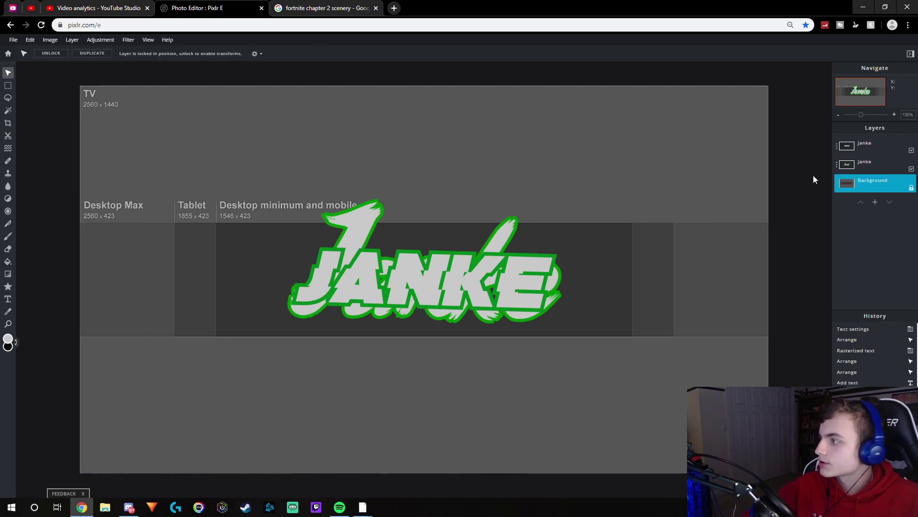
- Make the script Janke layer semi-transparent and scale it up to about 832 × 379, centred behind the block lettering
{"action": "left_click", "coordinate": [861, 164]}
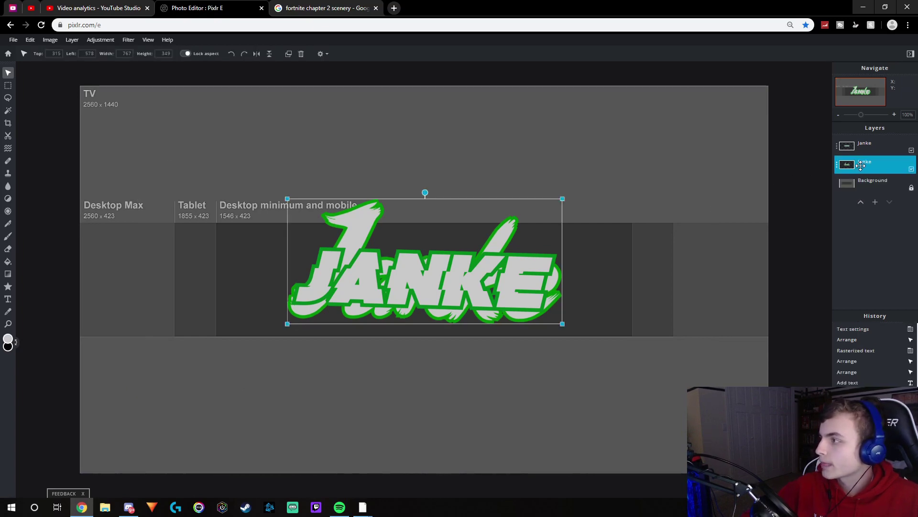
{"action": "left_click", "coordinate": [858, 165]}
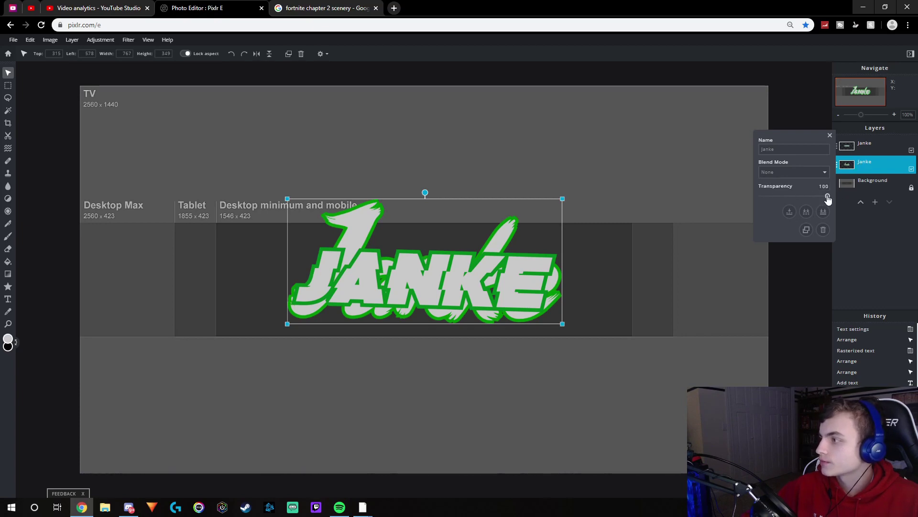
{"action": "left_click", "coordinate": [796, 194]}
{"action": "left_click", "coordinate": [486, 228]}
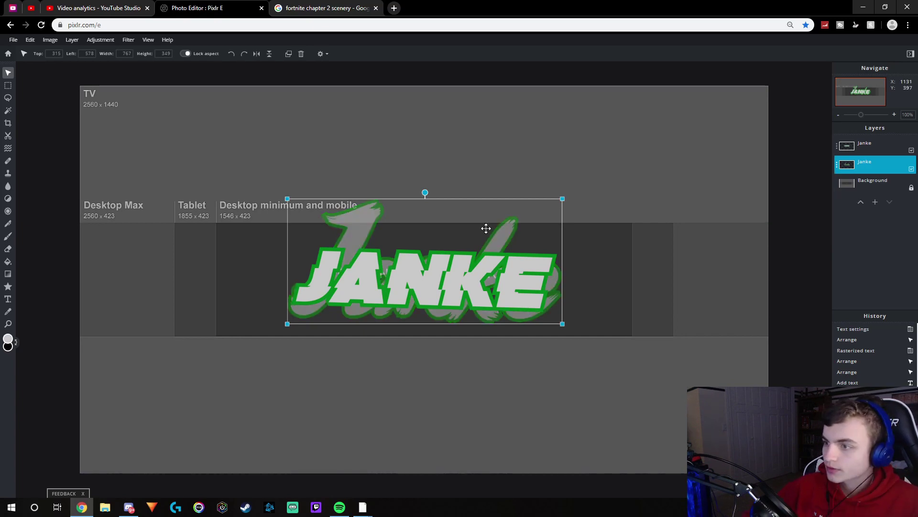
{"action": "mouse_move", "coordinate": [562, 198]}
{"action": "left_mouse_down"}
{"action": "mouse_move", "coordinate": [581, 187]}
{"action": "mouse_move", "coordinate": [553, 235]}
{"action": "mouse_move", "coordinate": [557, 208]}
{"action": "mouse_move", "coordinate": [559, 217]}
{"action": "left_mouse_up"}
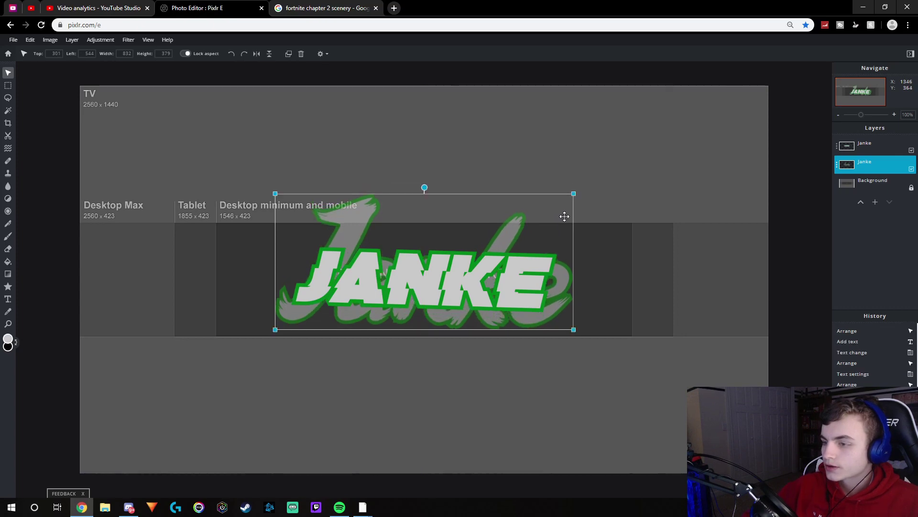
{"action": "left_click", "coordinate": [808, 242]}
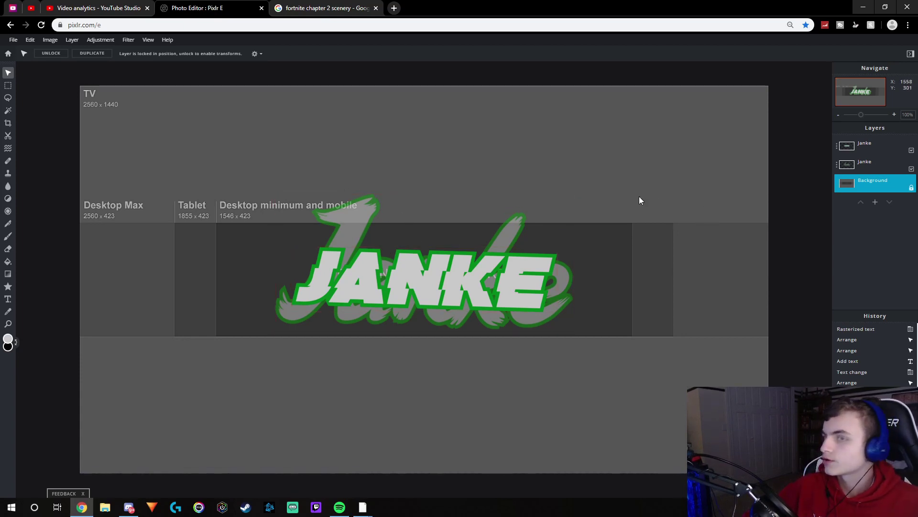
- Switch to the Google Images results for fortnite chapter 2 scenery and open the preview of the 2560 × 1440 L2pbomb image
{"action": "left_click", "coordinate": [304, 9]}
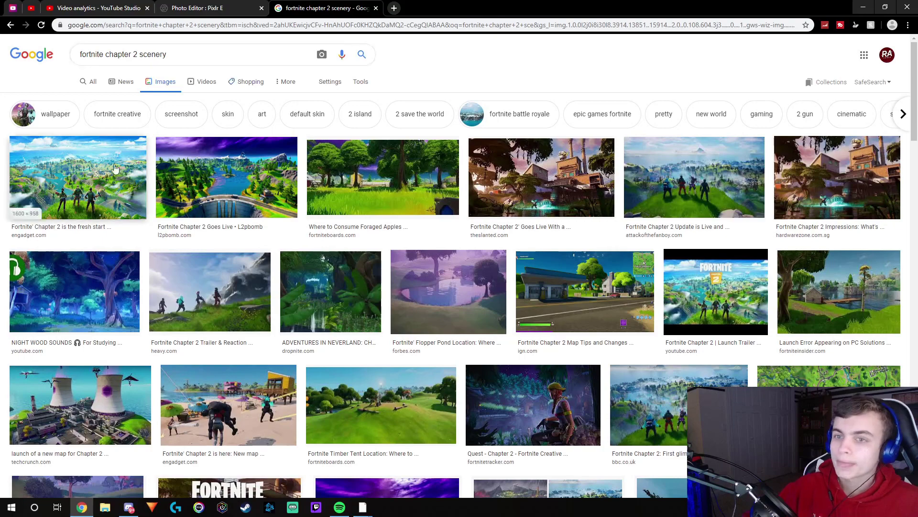
{"action": "scroll", "coordinate": [488, 307], "scroll_direction": "down", "scroll_amount": 2}
{"action": "scroll", "coordinate": [487, 307], "scroll_direction": "down", "scroll_amount": 1}
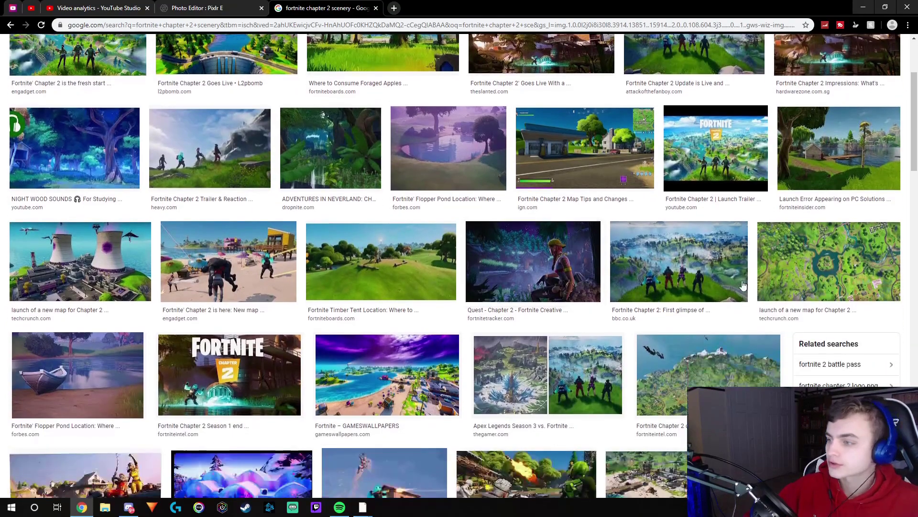
{"action": "scroll", "coordinate": [383, 263], "scroll_direction": "up", "scroll_amount": 3}
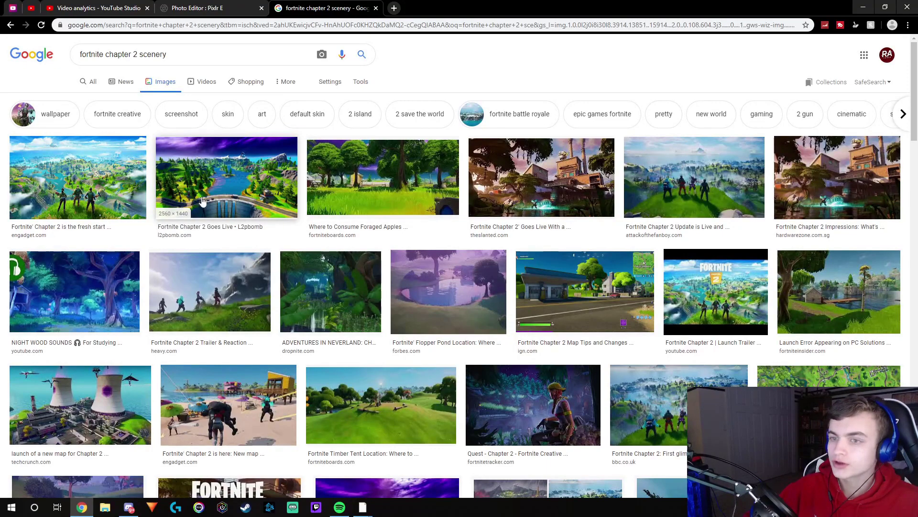
{"action": "left_click", "coordinate": [225, 183]}
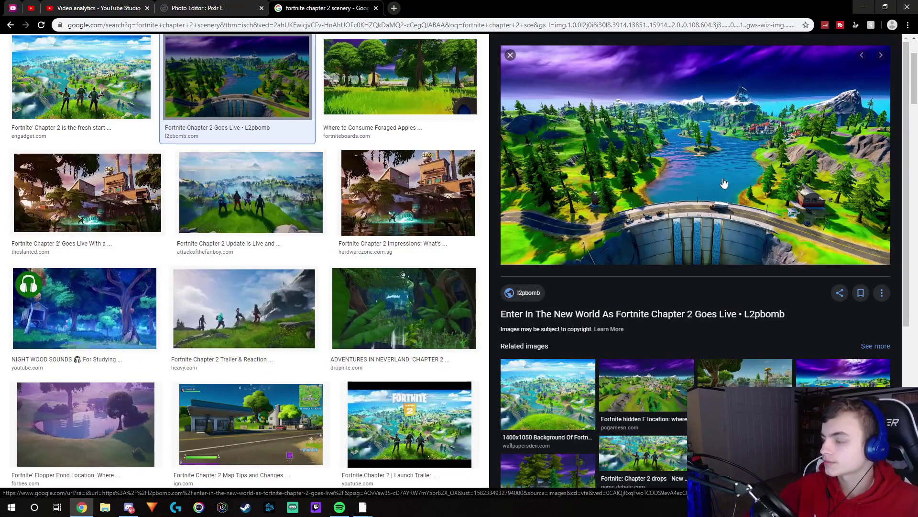
- Copy the L2pbomb scenery image's address, switch to Pixlr E and load it from that URL as a layer in the current document
{"action": "right_click", "coordinate": [682, 140]}
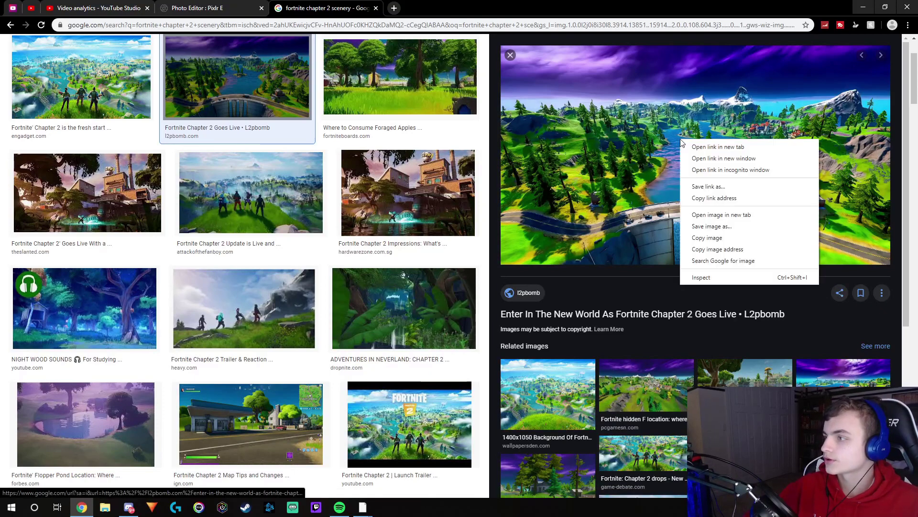
{"action": "left_click", "coordinate": [726, 249]}
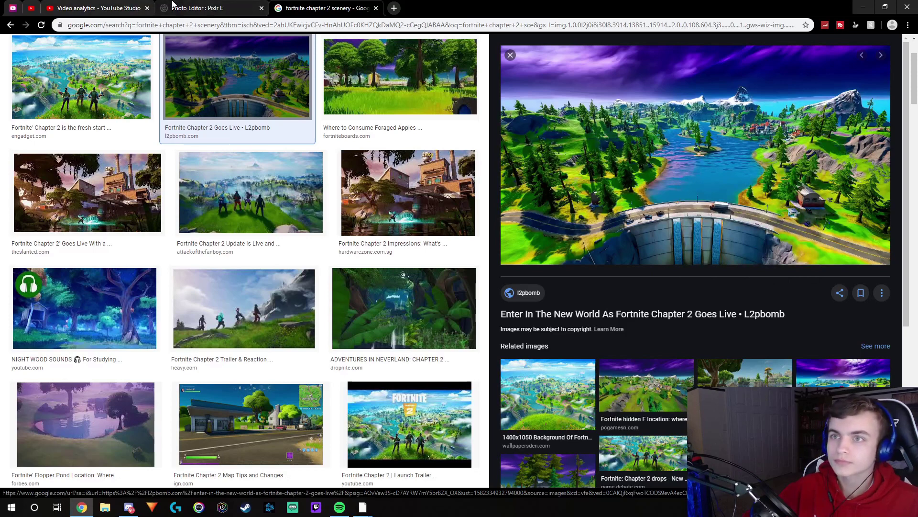
{"action": "left_click", "coordinate": [196, 9]}
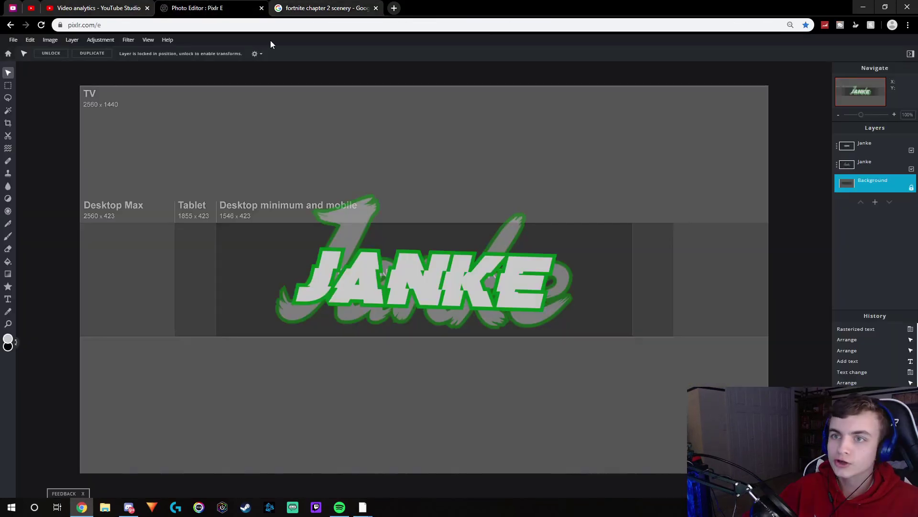
{"action": "left_click", "coordinate": [13, 41]}
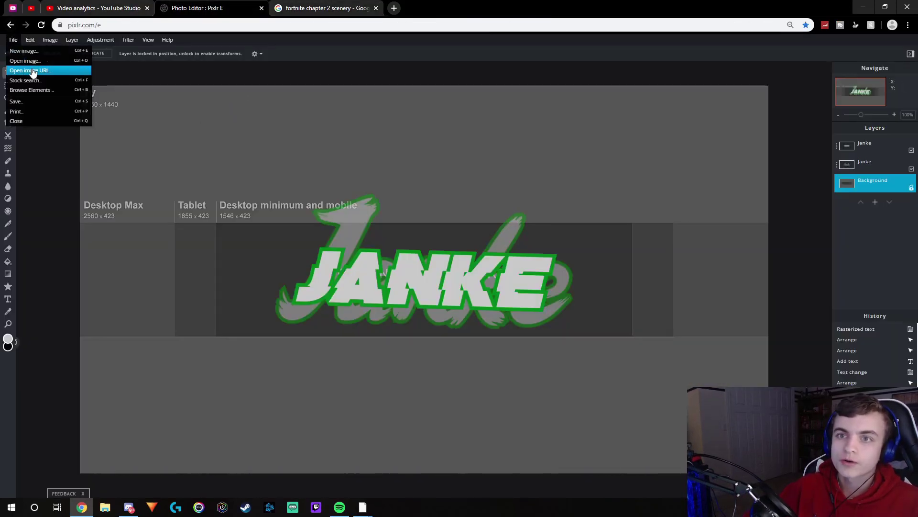
{"action": "left_click", "coordinate": [33, 72]}
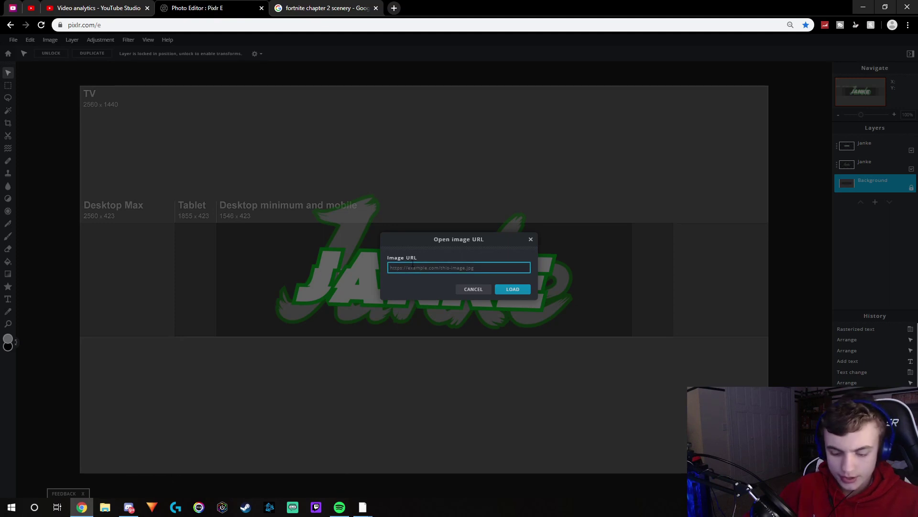
{"action": "key", "text": "ctrl+v"}
{"action": "left_click", "coordinate": [524, 290]}
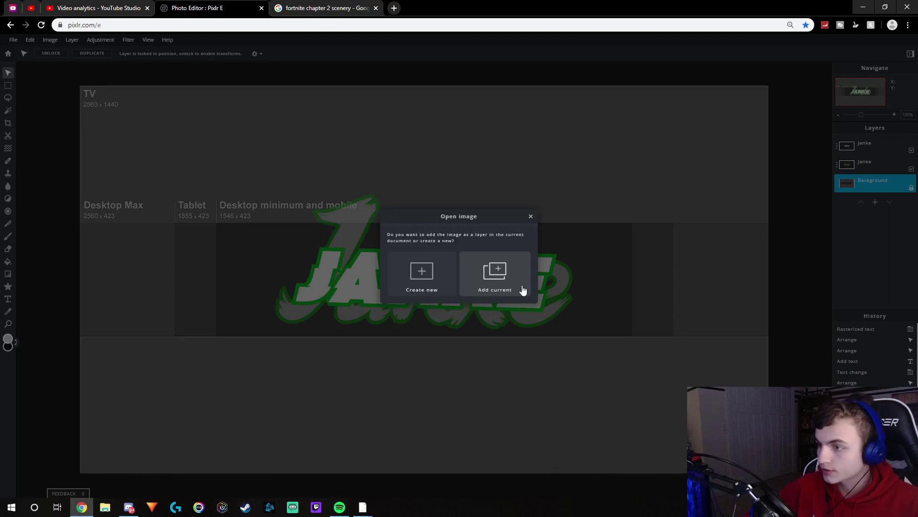
{"action": "left_click", "coordinate": [499, 272]}
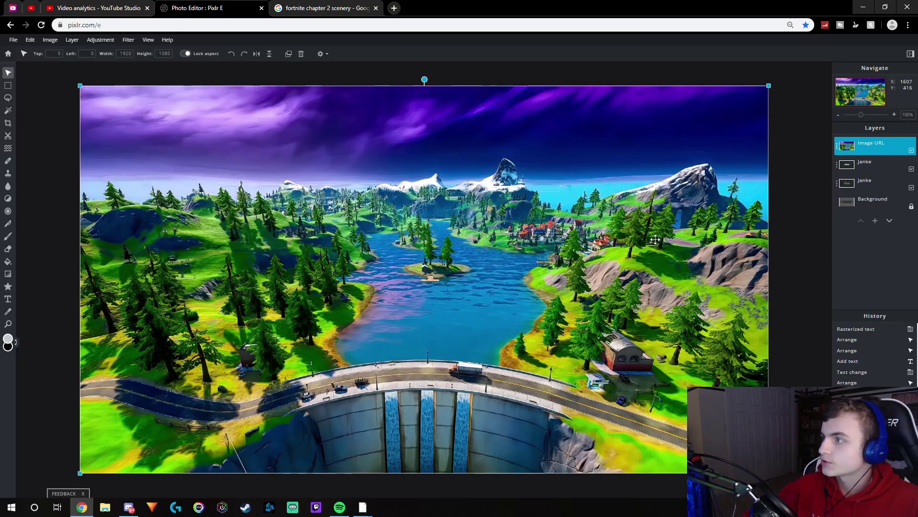
- Reduce the scenery layer's transparency value to 35 and reposition it to a top offset of about 146, spanning the banner's full width
{"action": "left_click_drag", "start_coordinate": [589, 254], "coordinate": [550, 236]}
{"action": "left_click", "coordinate": [872, 146]}
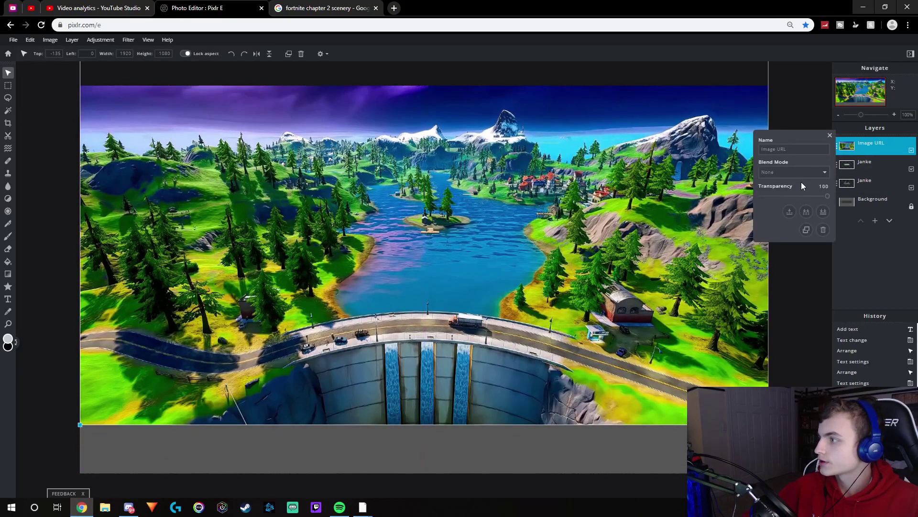
{"action": "left_click_drag", "start_coordinate": [827, 200], "coordinate": [785, 198]}
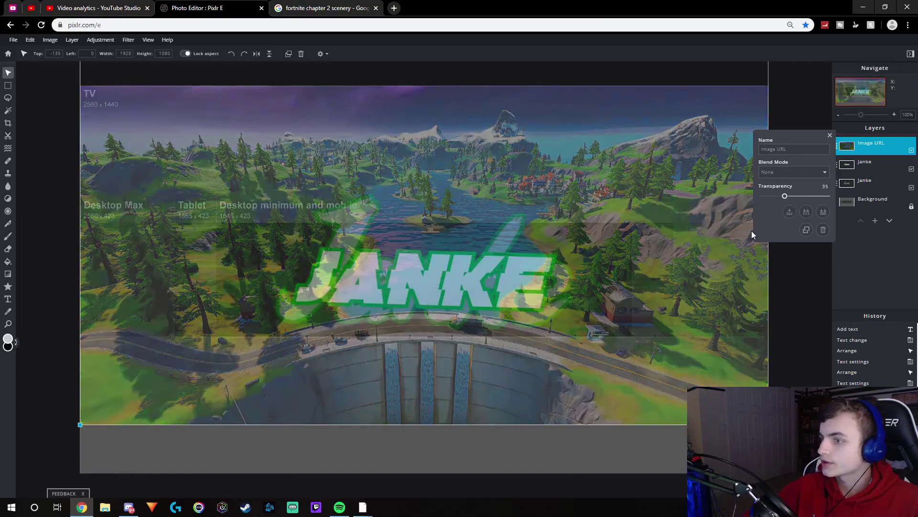
{"action": "left_click_drag", "start_coordinate": [695, 304], "coordinate": [695, 350]}
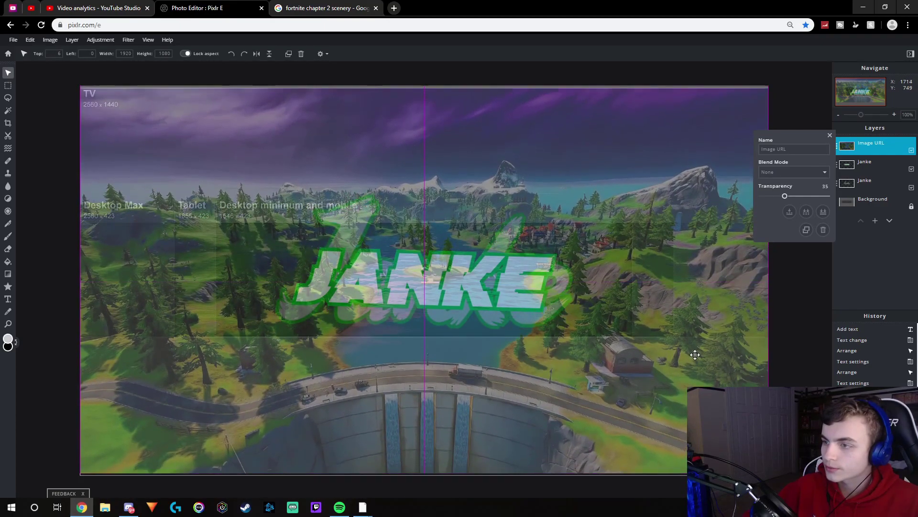
{"action": "left_click_drag", "start_coordinate": [765, 251], "coordinate": [730, 306]}
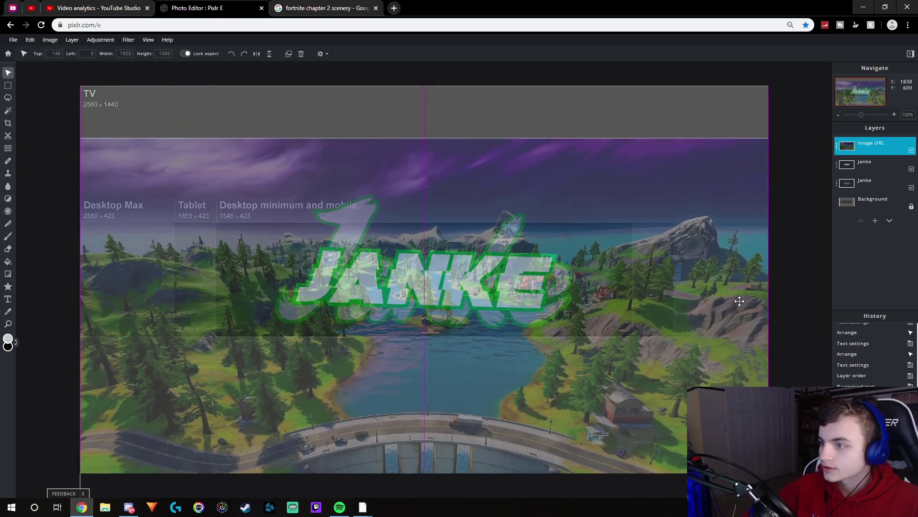
- Restore the scenery layer's transparency value to 100 and place the layer beneath both Janke layers
{"action": "left_click", "coordinate": [857, 201]}
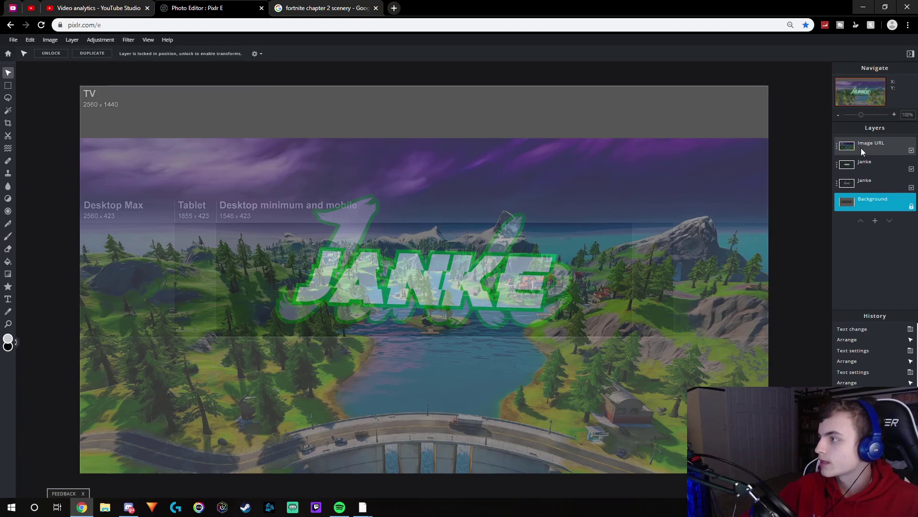
{"action": "left_click", "coordinate": [847, 146]}
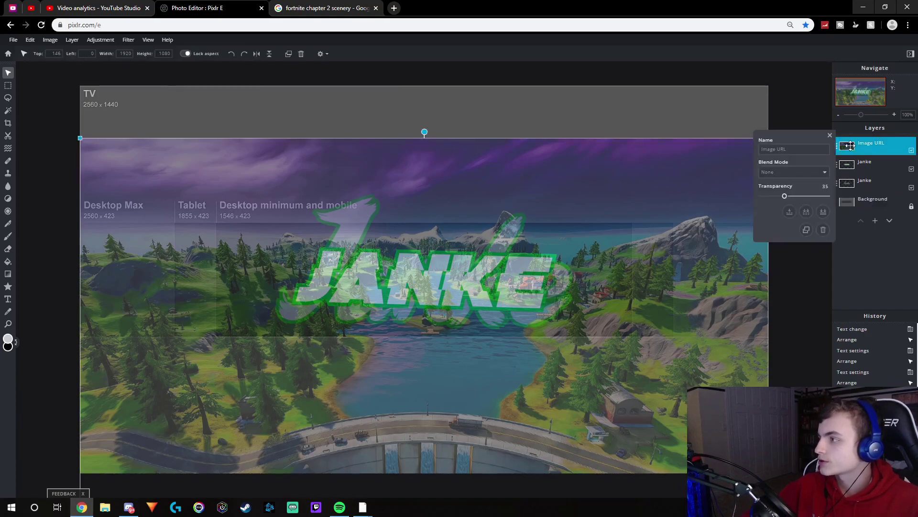
{"action": "left_click_drag", "start_coordinate": [786, 198], "coordinate": [821, 199]}
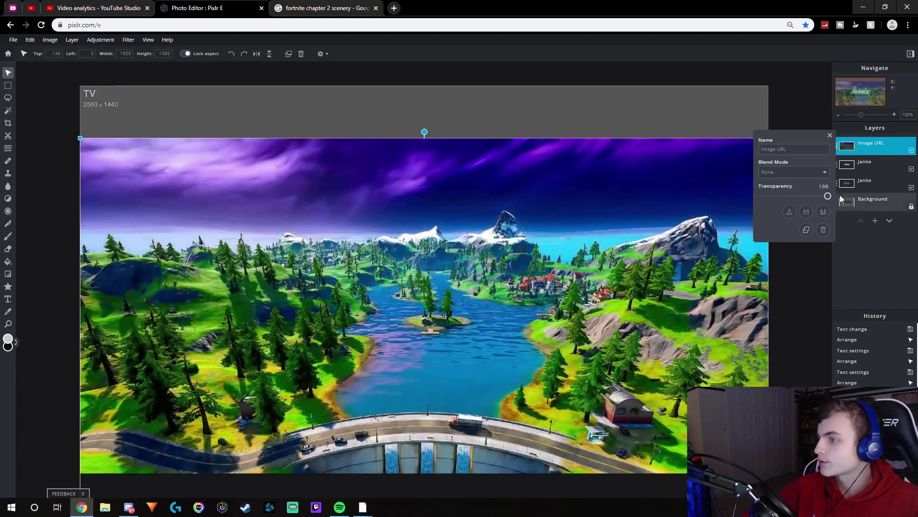
{"action": "left_click", "coordinate": [847, 147]}
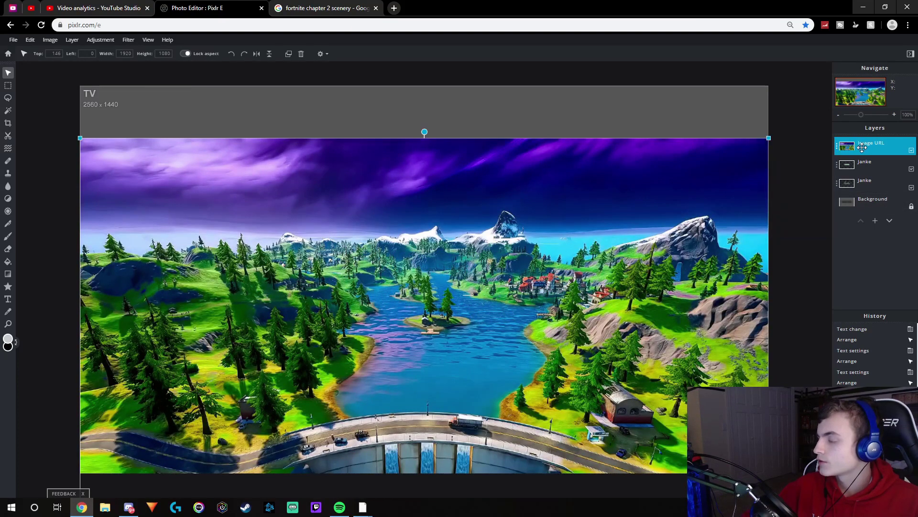
{"action": "left_click_drag", "start_coordinate": [862, 147], "coordinate": [874, 186]}
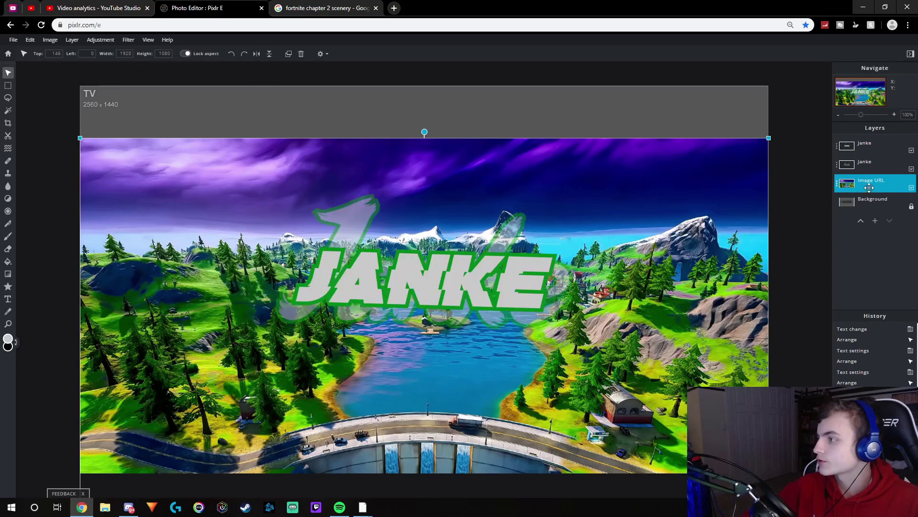
- Place the scenery layer beneath the unlocked Background template and use Marquee Select to delete its parts above and below the Desktop Max strip
{"action": "left_click", "coordinate": [912, 210]}
{"action": "left_click_drag", "start_coordinate": [872, 185], "coordinate": [869, 206]}
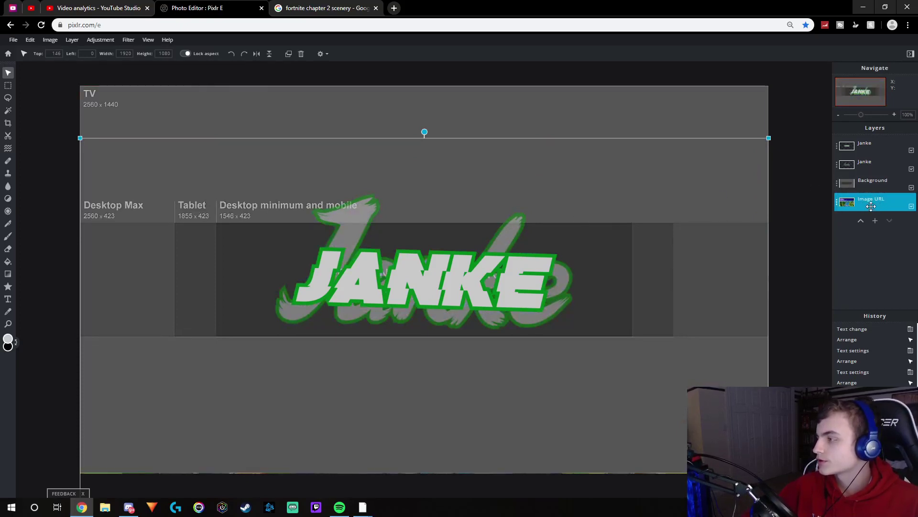
{"action": "left_click", "coordinate": [8, 123]}
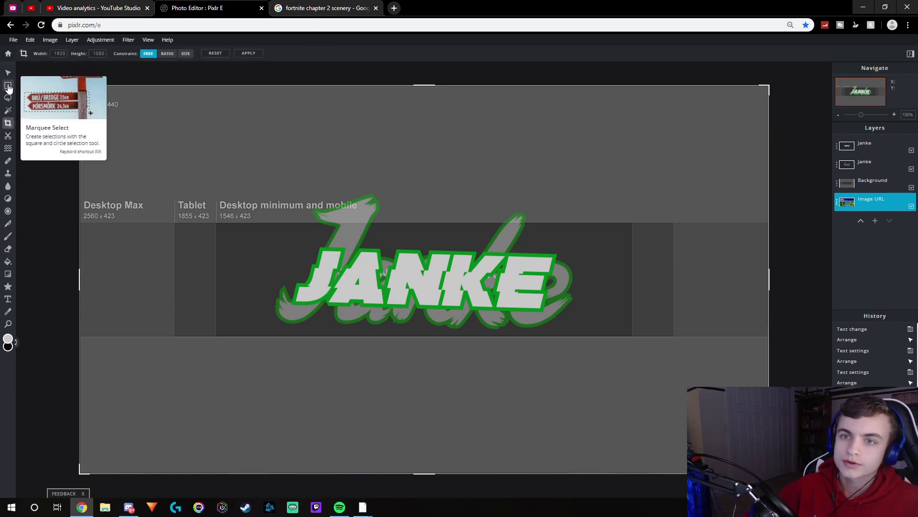
{"action": "left_click", "coordinate": [8, 85]}
{"action": "left_click_drag", "start_coordinate": [62, 69], "coordinate": [785, 221]}
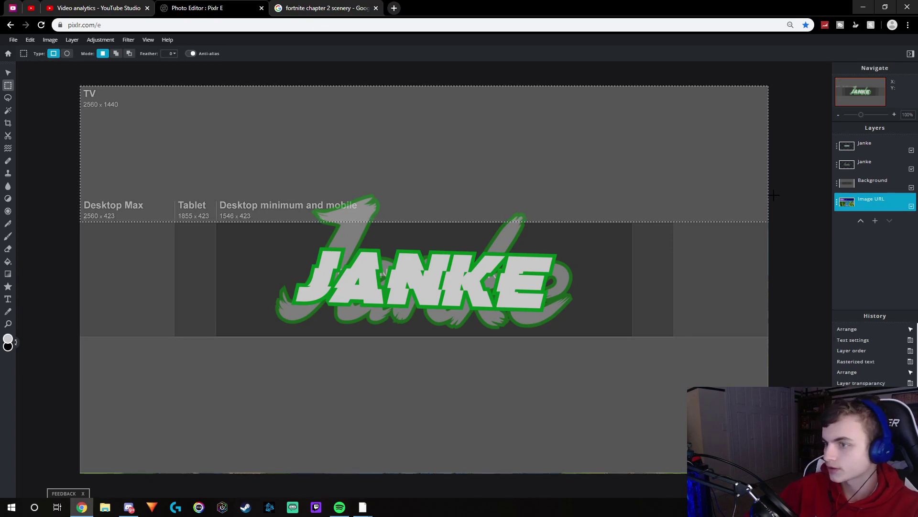
{"action": "left_click", "coordinate": [406, 272]}
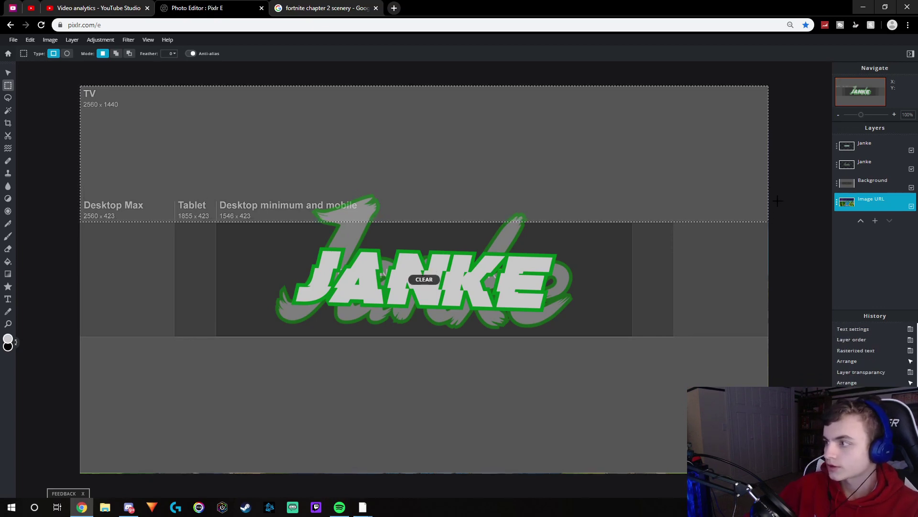
{"action": "left_click_drag", "start_coordinate": [63, 480], "coordinate": [798, 336]}
{"action": "key", "text": "Delete"}
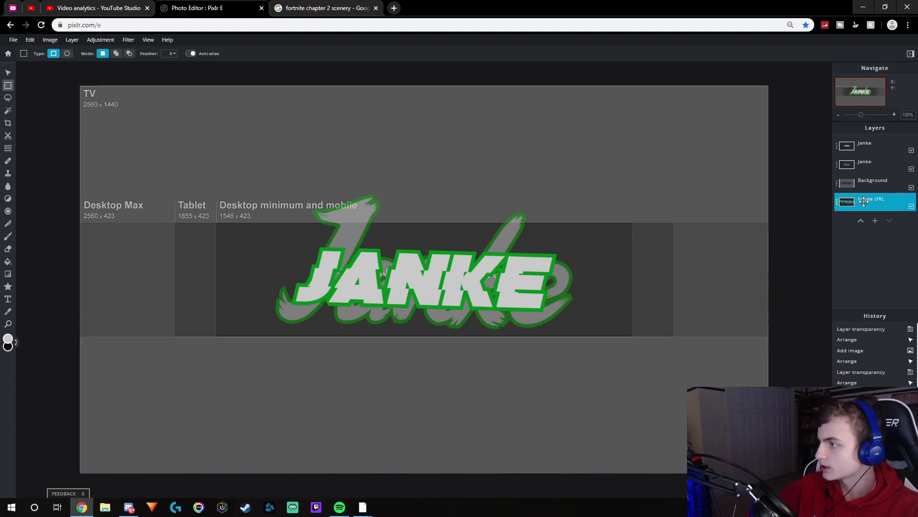
- Move the trimmed scenery layer back above the Background template and apply a Blur of 9 to it
{"action": "left_click_drag", "start_coordinate": [847, 201], "coordinate": [847, 186]}
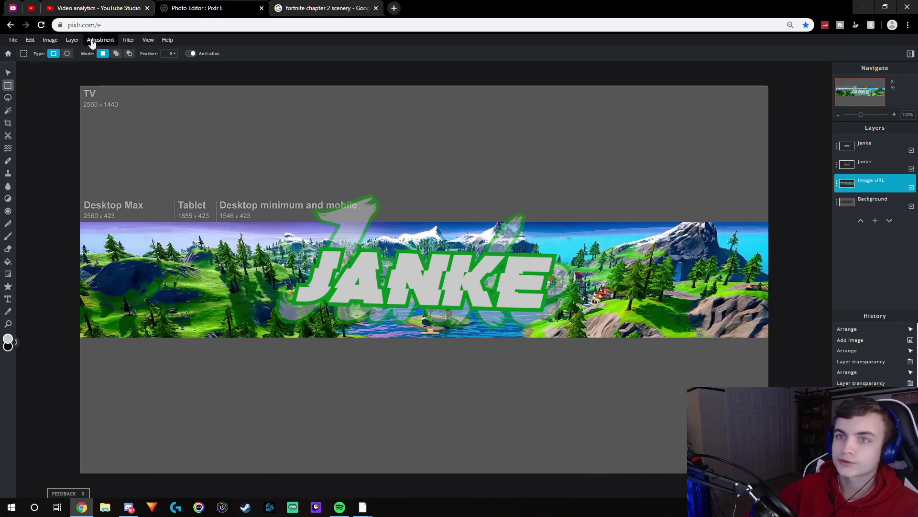
{"action": "left_click", "coordinate": [128, 41]}
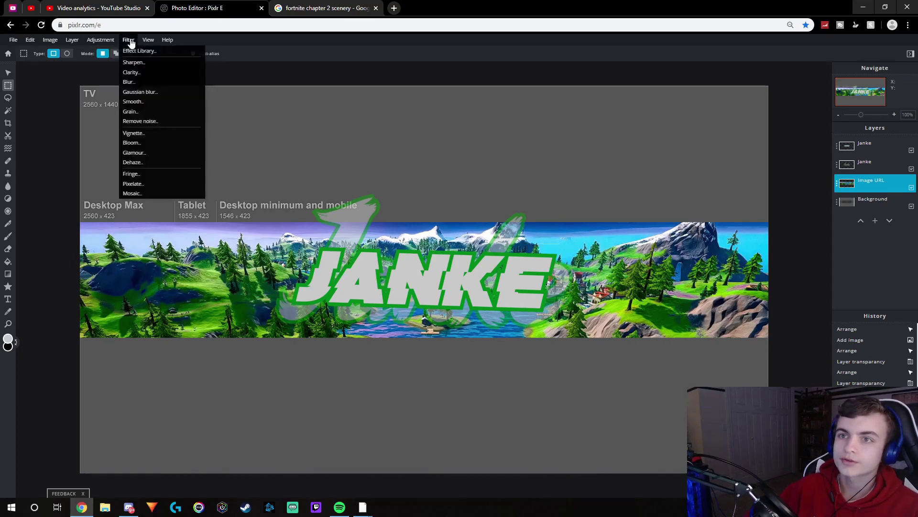
{"action": "left_click", "coordinate": [129, 83]}
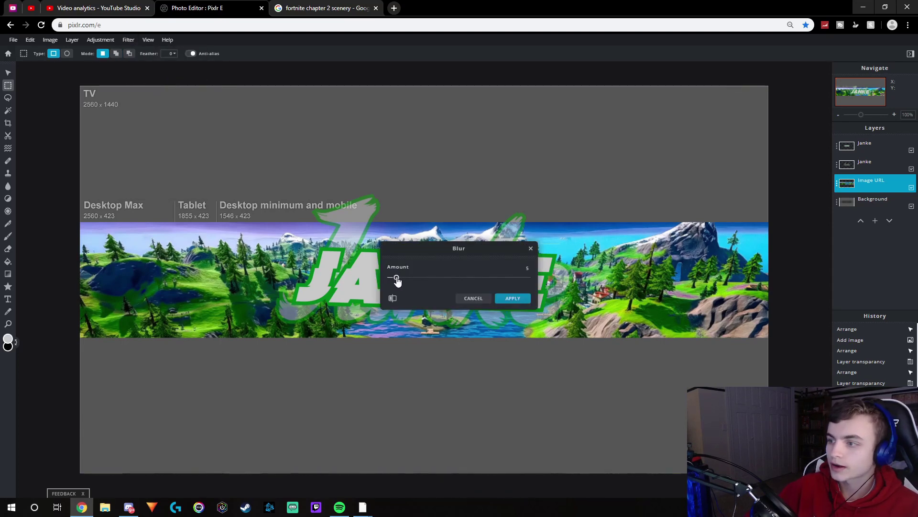
{"action": "mouse_move", "coordinate": [397, 281]}
{"action": "left_mouse_down"}
{"action": "mouse_move", "coordinate": [417, 282]}
{"action": "mouse_move", "coordinate": [404, 281]}
{"action": "left_mouse_up"}
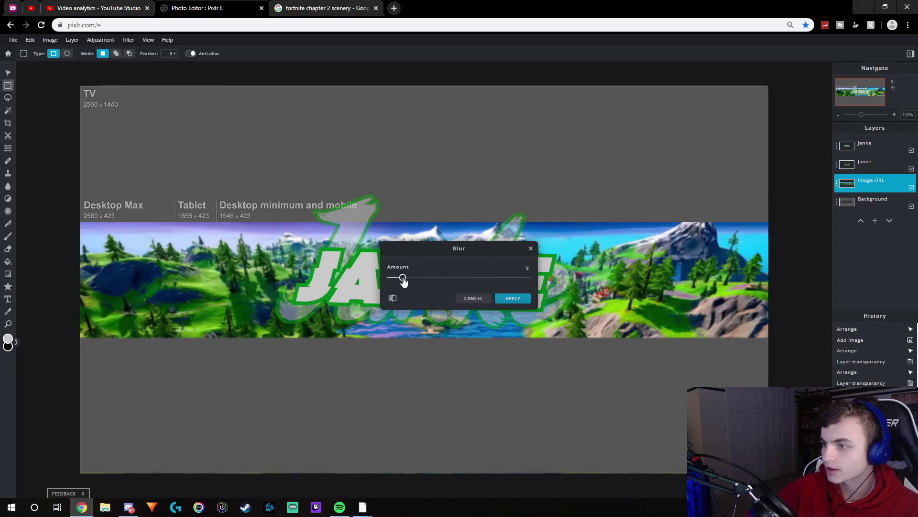
{"action": "left_click", "coordinate": [505, 299]}
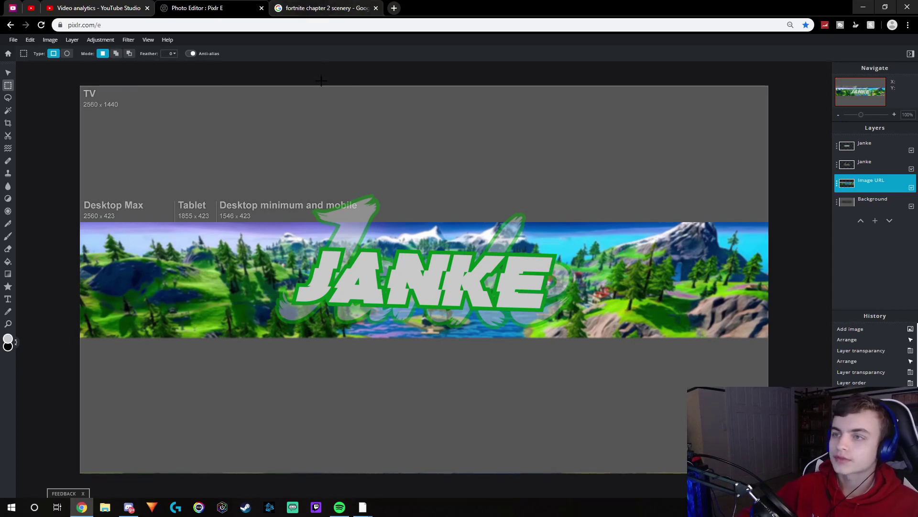
- Search Google Images for fortnite character png in a new browser tab
{"action": "left_click", "coordinate": [394, 9]}
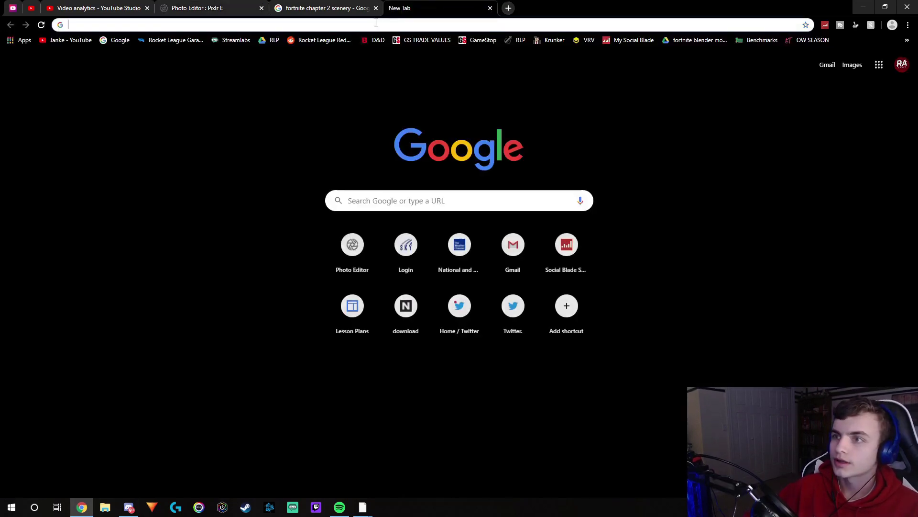
{"action": "type", "text": "fortnite "}
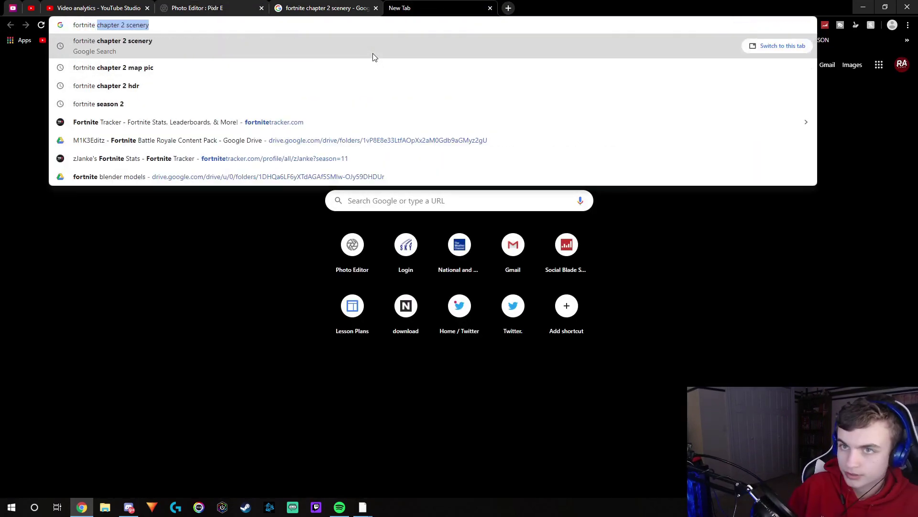
{"action": "type", "text": "chara"}
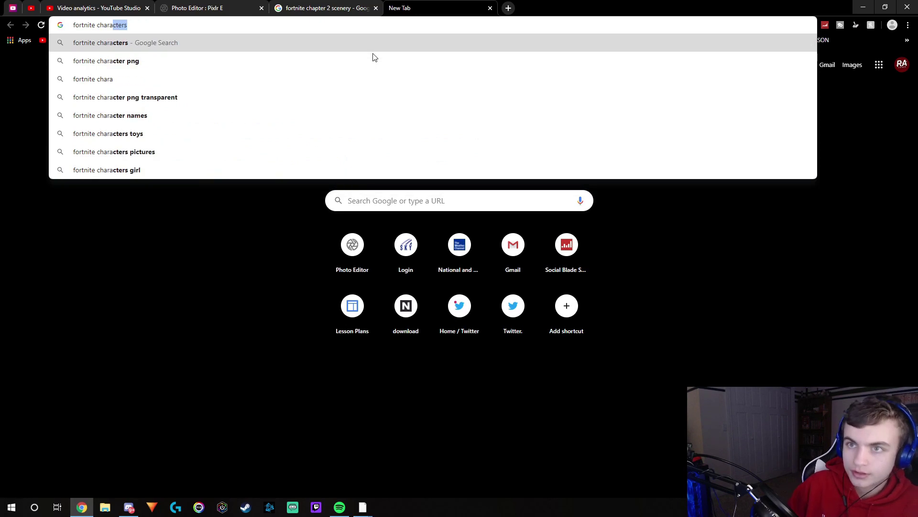
{"action": "left_click", "coordinate": [136, 61]}
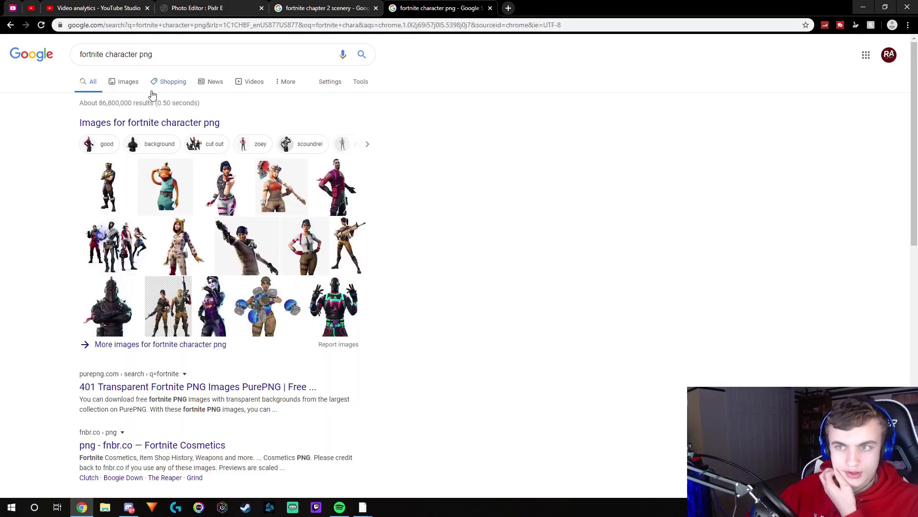
{"action": "left_click", "coordinate": [125, 80]}
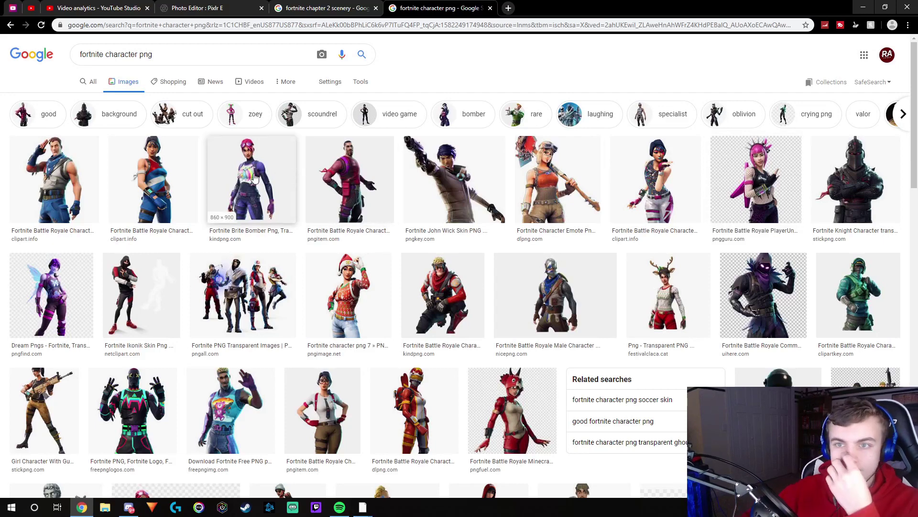
- Open the saluting male Fortnite character in the blue bandana from the image results and copy its image address
{"action": "left_click", "coordinate": [90, 180]}
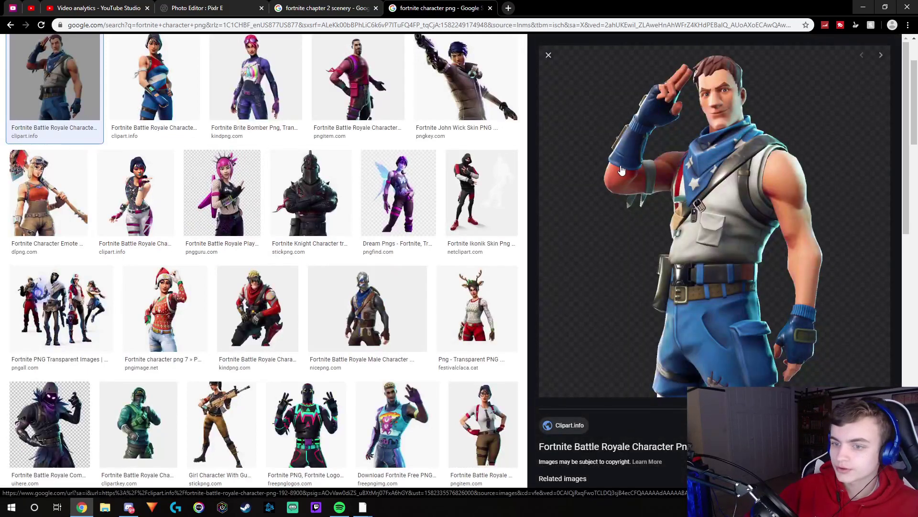
{"action": "right_click", "coordinate": [666, 166]}
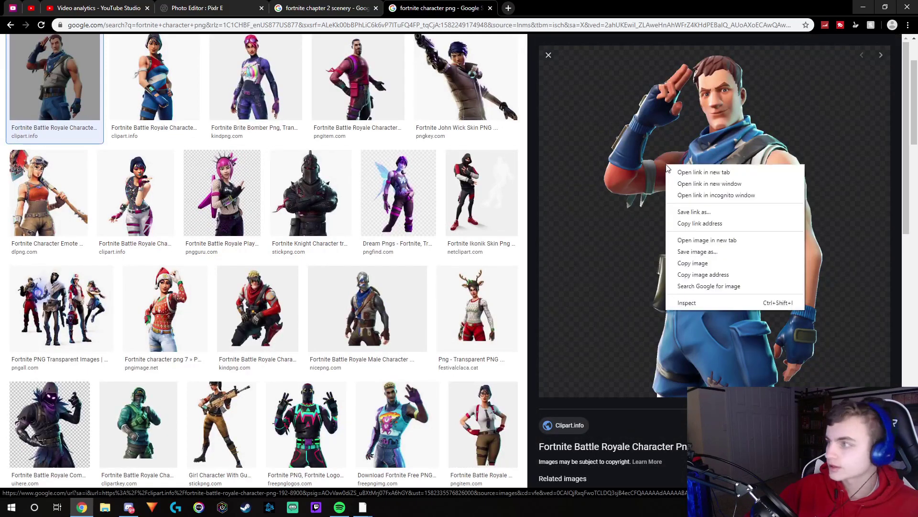
{"action": "left_click", "coordinate": [699, 275]}
- In Pixlr E, open the copied saluting character image by URL and add it to the banner as a layer
{"action": "left_click", "coordinate": [175, 6]}
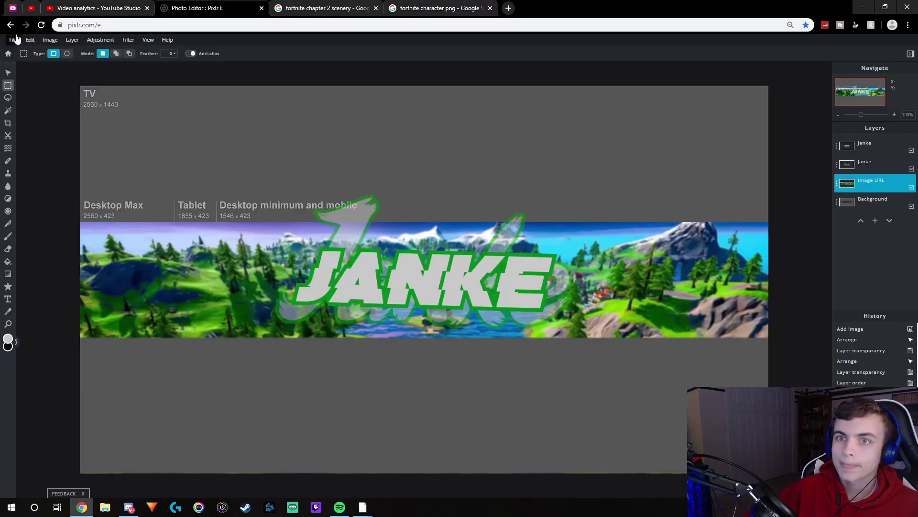
{"action": "left_click", "coordinate": [14, 39]}
{"action": "left_click", "coordinate": [71, 72]}
{"action": "left_click", "coordinate": [484, 269]}
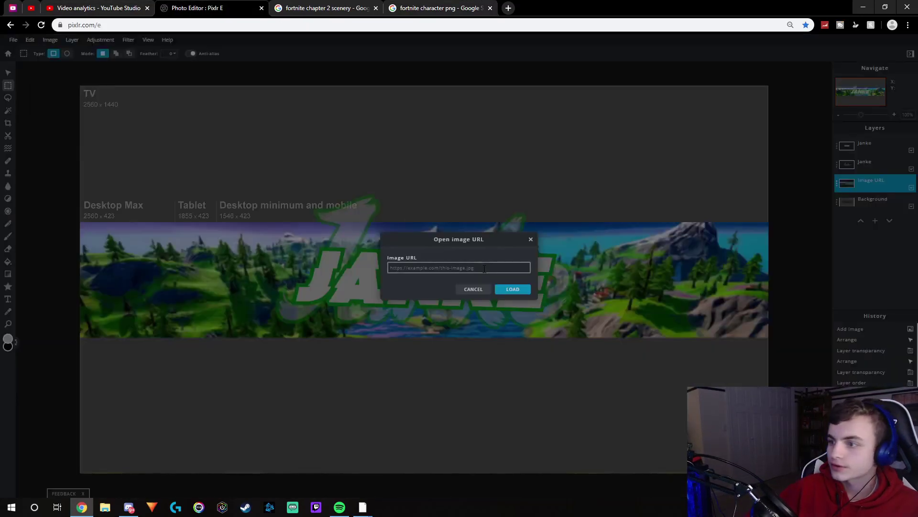
{"action": "key", "text": "ctrl+v"}
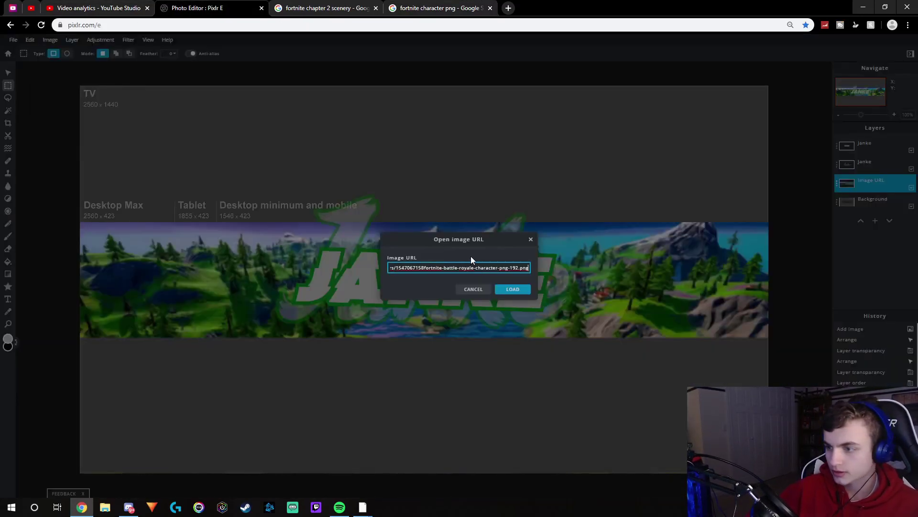
{"action": "key", "text": "Return"}
{"action": "left_click", "coordinate": [483, 270]}
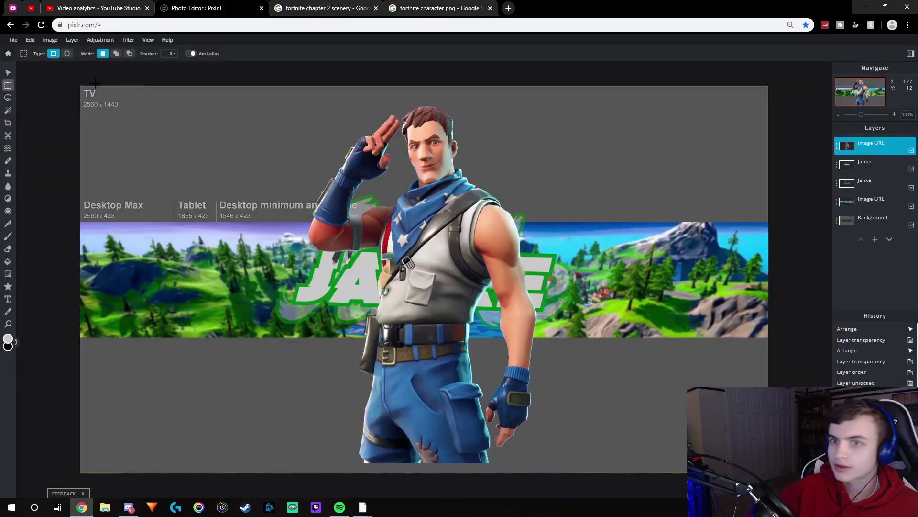
- Scale the saluting character to 328 by 328 within the scenery strip beside the J, and place its layer beneath the top Janke layer
{"action": "left_click", "coordinate": [8, 73]}
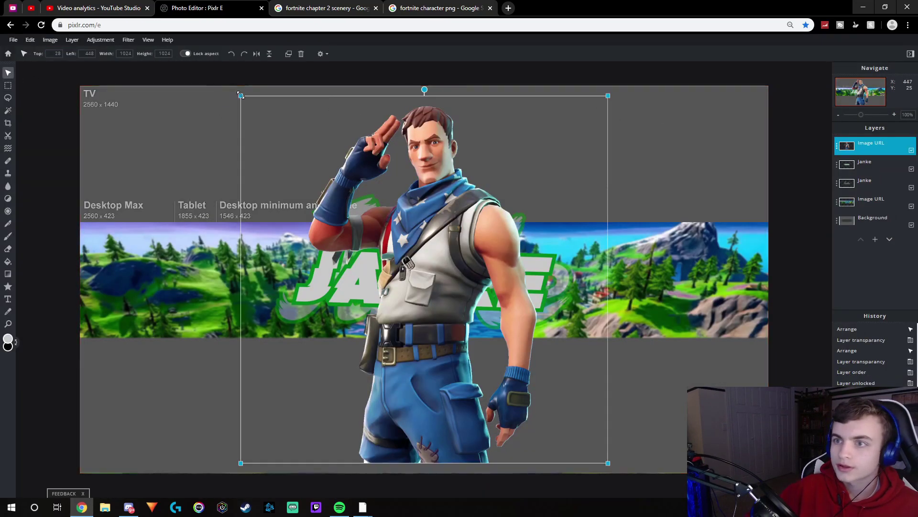
{"action": "left_click_drag", "start_coordinate": [238, 85], "coordinate": [489, 345]}
{"action": "left_click_drag", "start_coordinate": [559, 405], "coordinate": [267, 281]}
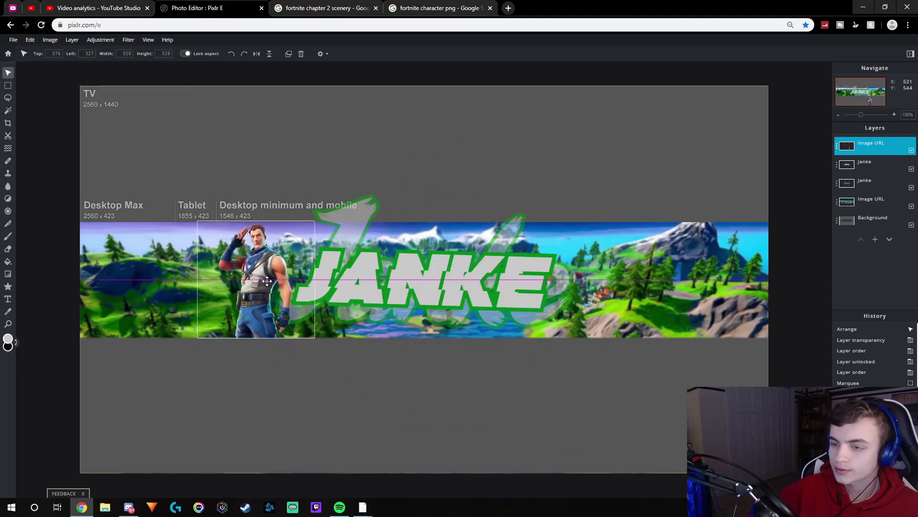
{"action": "left_click", "coordinate": [57, 373]}
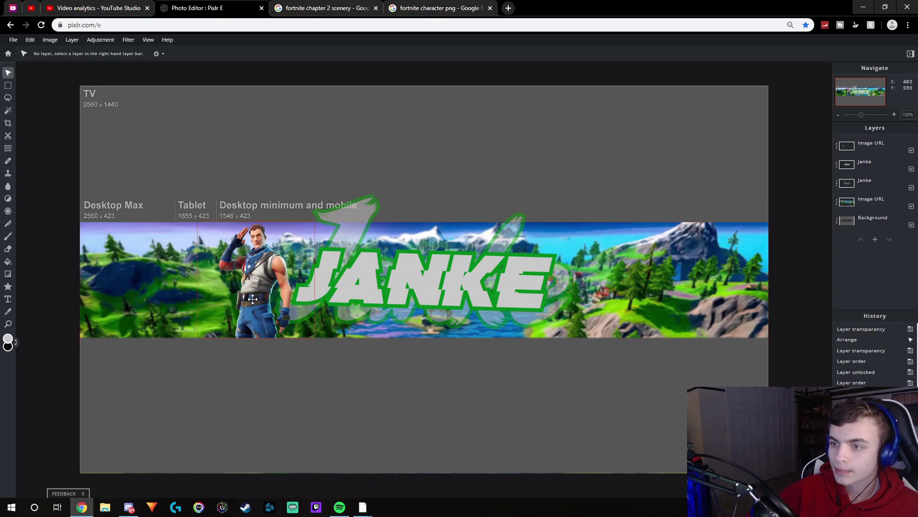
{"action": "left_click_drag", "start_coordinate": [252, 298], "coordinate": [272, 299]}
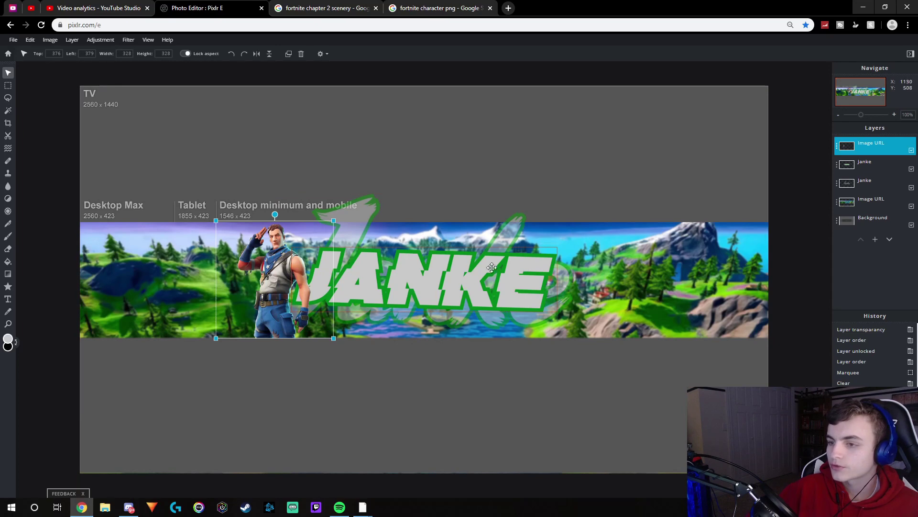
{"action": "left_click", "coordinate": [796, 264]}
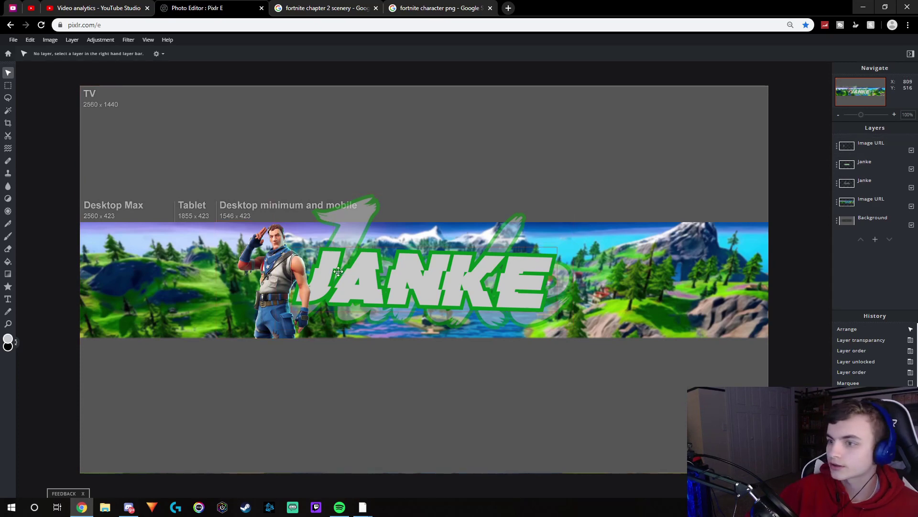
{"action": "left_click_drag", "start_coordinate": [864, 148], "coordinate": [867, 171]}
{"action": "left_click", "coordinate": [789, 298]}
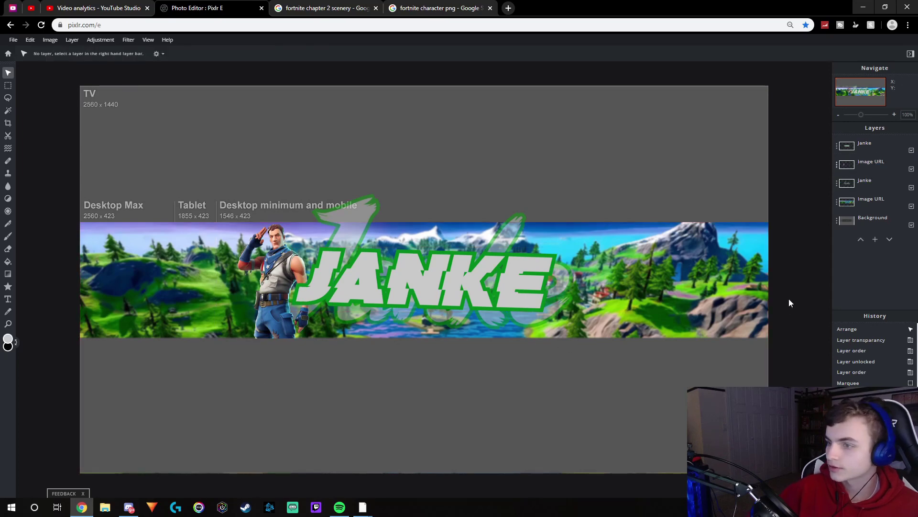
- Back in the Google Images results, copy the image address of the female character in the red, white and blue top
{"action": "key", "text": "ctrl+9"}
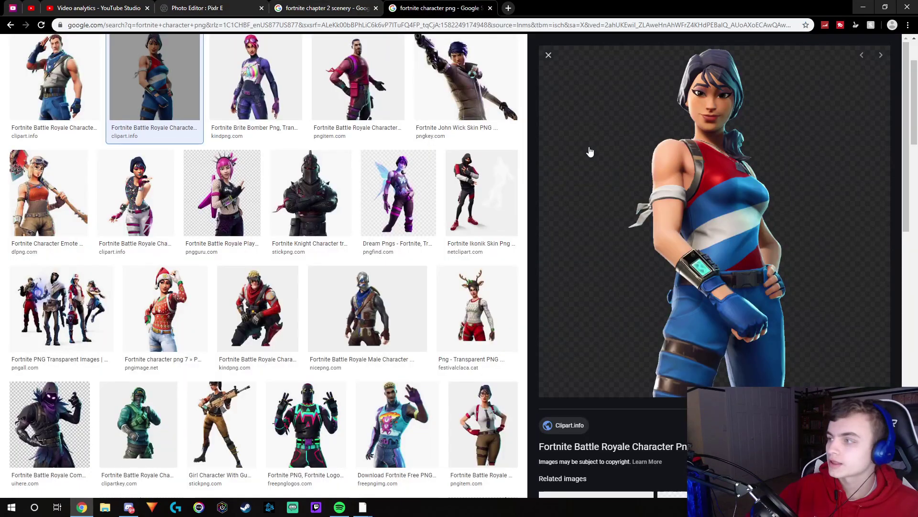
{"action": "right_click", "coordinate": [619, 175]}
{"action": "left_click", "coordinate": [670, 285]}
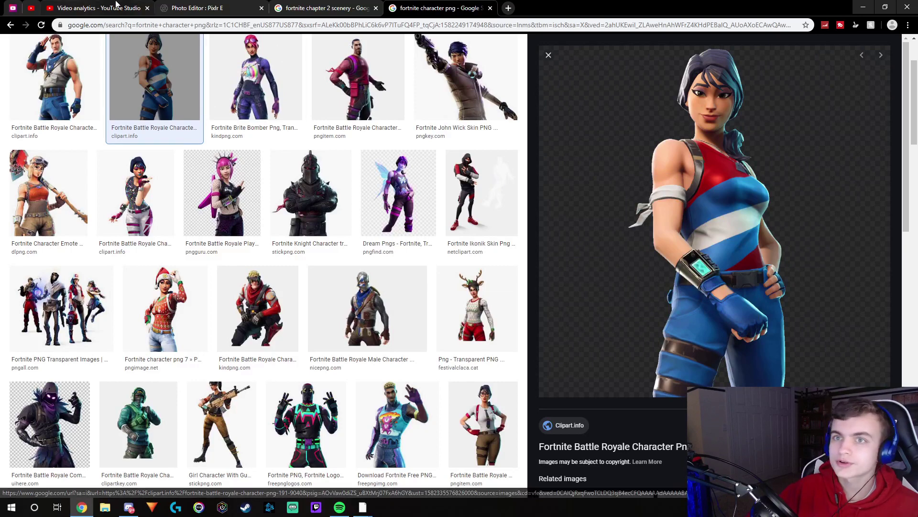
- In Pixlr E, open the copied female character image by URL and add it to the banner as a layer
{"action": "left_click", "coordinate": [175, 7]}
{"action": "left_click", "coordinate": [13, 39]}
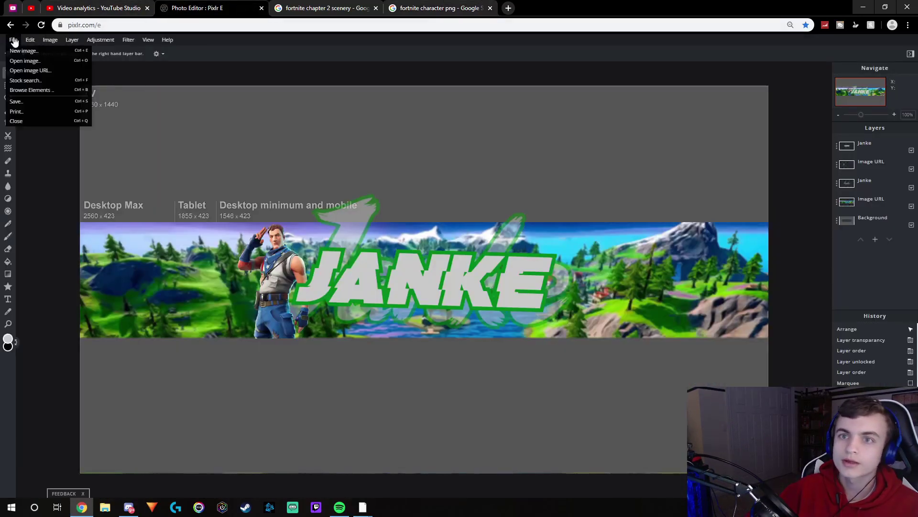
{"action": "left_click", "coordinate": [38, 71]}
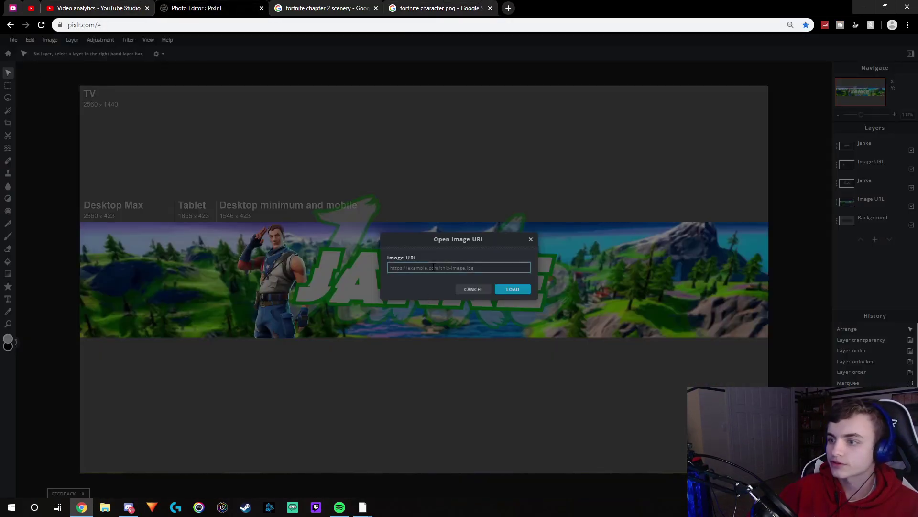
{"action": "key", "text": "ctrl+v"}
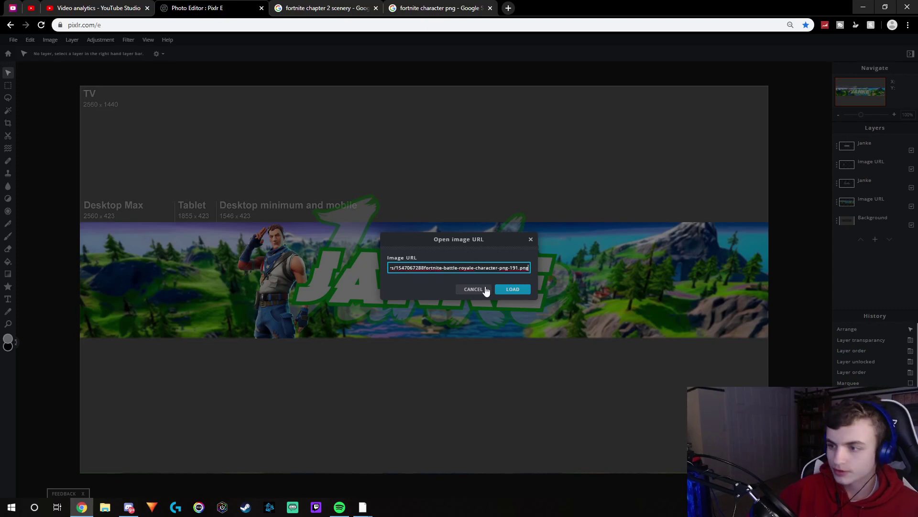
{"action": "left_click", "coordinate": [512, 289]}
{"action": "left_click", "coordinate": [503, 270]}
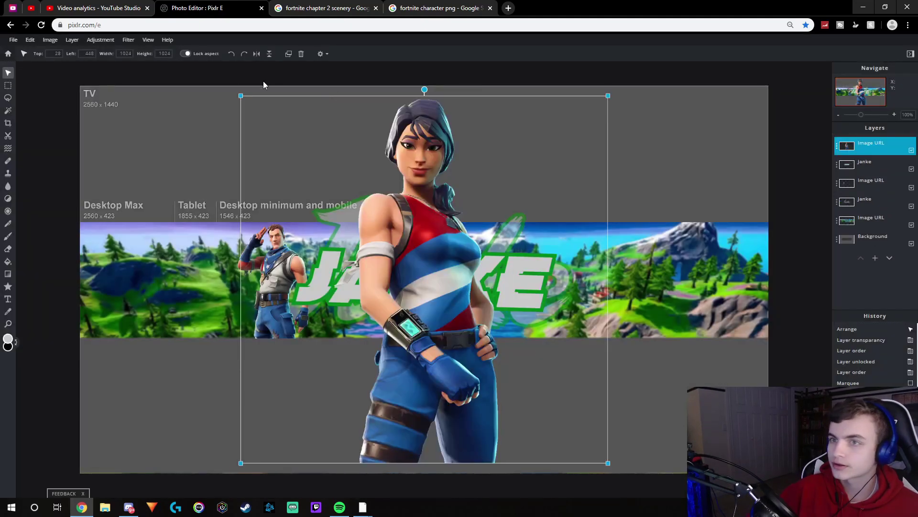
- Scale the female character to 328 by 328, aligning it over the saluting character to match his size
{"action": "left_click_drag", "start_coordinate": [240, 95], "coordinate": [487, 323]}
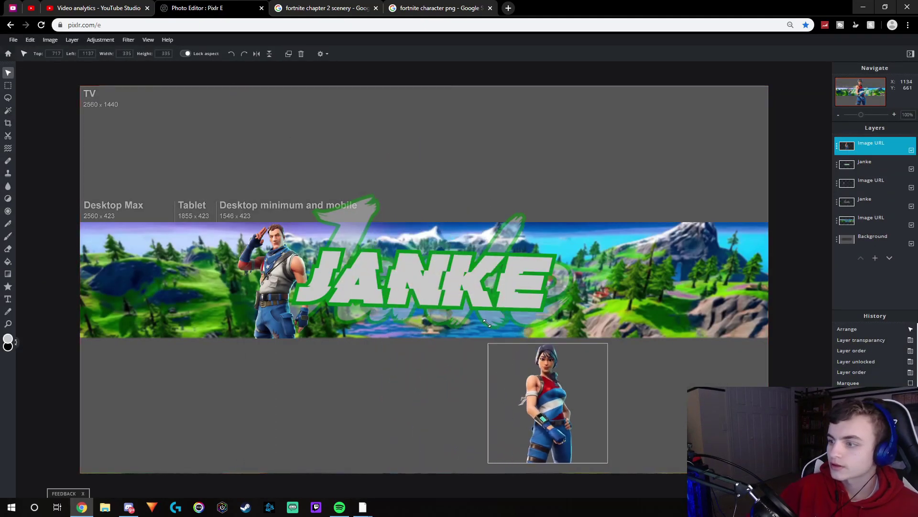
{"action": "left_click_drag", "start_coordinate": [576, 411], "coordinate": [302, 288]}
{"action": "left_click_drag", "start_coordinate": [332, 219], "coordinate": [329, 223]}
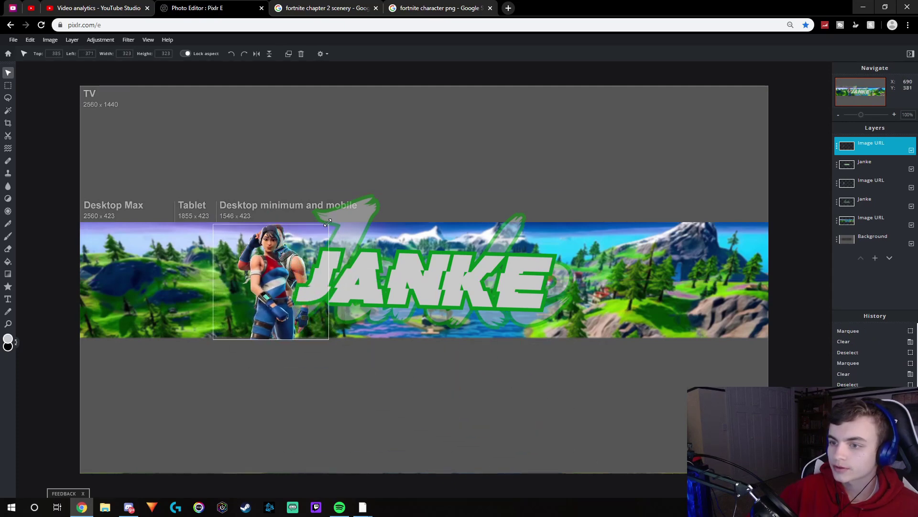
{"action": "left_click_drag", "start_coordinate": [313, 269], "coordinate": [315, 265]}
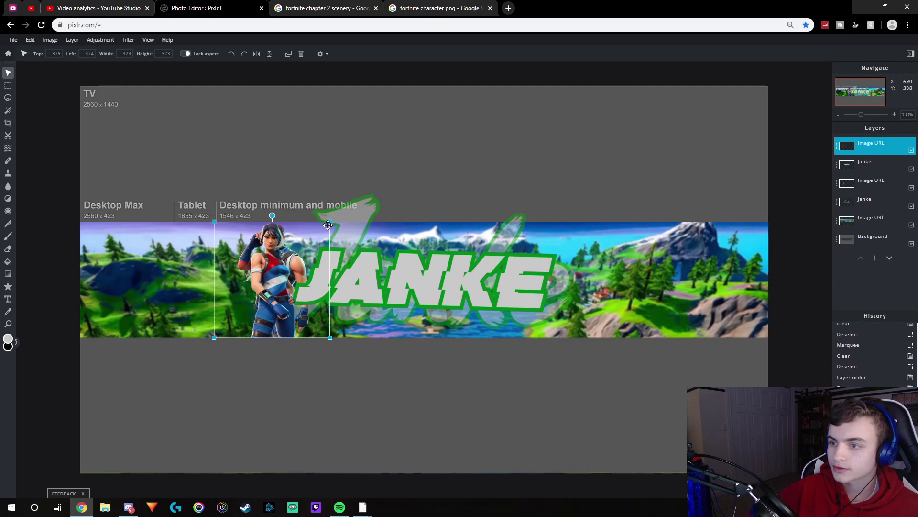
{"action": "mouse_move", "coordinate": [330, 221]}
{"action": "left_mouse_down"}
{"action": "mouse_move", "coordinate": [319, 252]}
{"action": "mouse_move", "coordinate": [333, 220]}
{"action": "left_mouse_up"}
{"action": "left_click", "coordinate": [318, 258]}
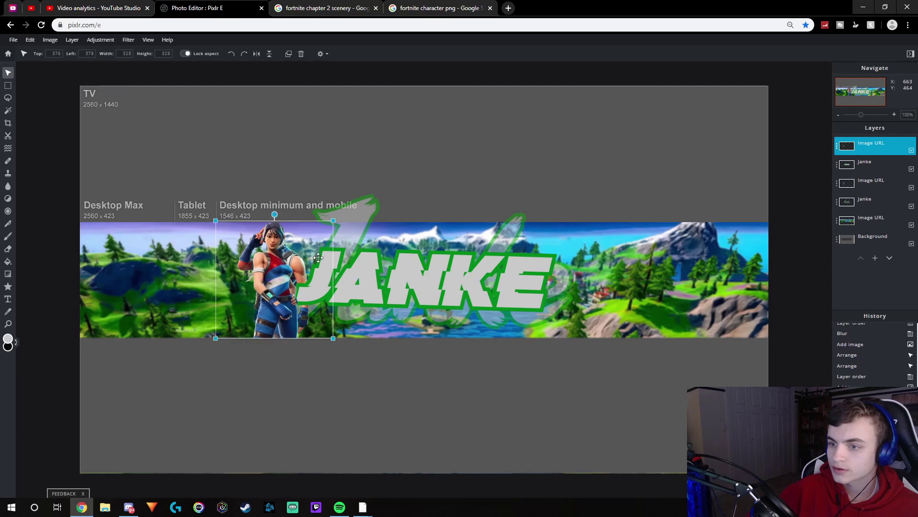
- Move the female character to the E end of JANKE and place her layer beneath the top Janke layer
{"action": "left_click_drag", "start_coordinate": [318, 257], "coordinate": [557, 297]}
{"action": "left_click_drag", "start_coordinate": [837, 146], "coordinate": [834, 167]}
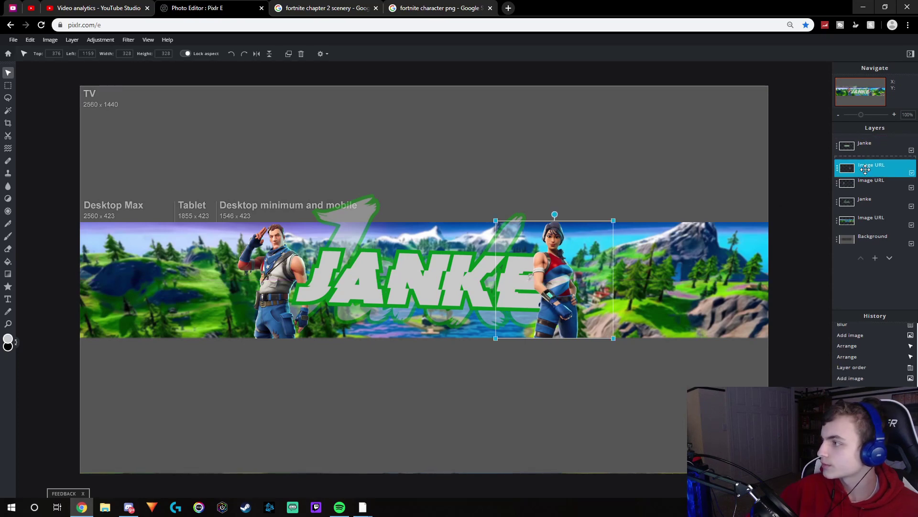
{"action": "left_click_drag", "start_coordinate": [566, 278], "coordinate": [581, 278]}
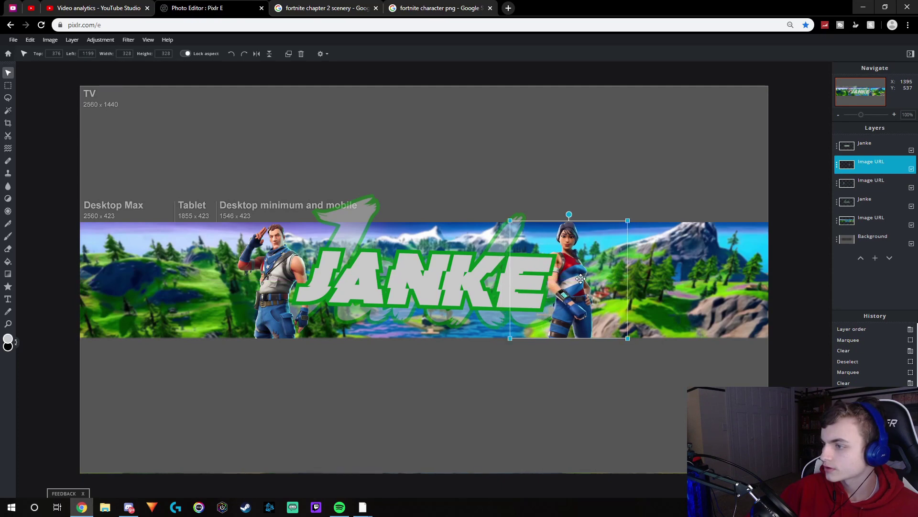
{"action": "left_click", "coordinate": [788, 266]}
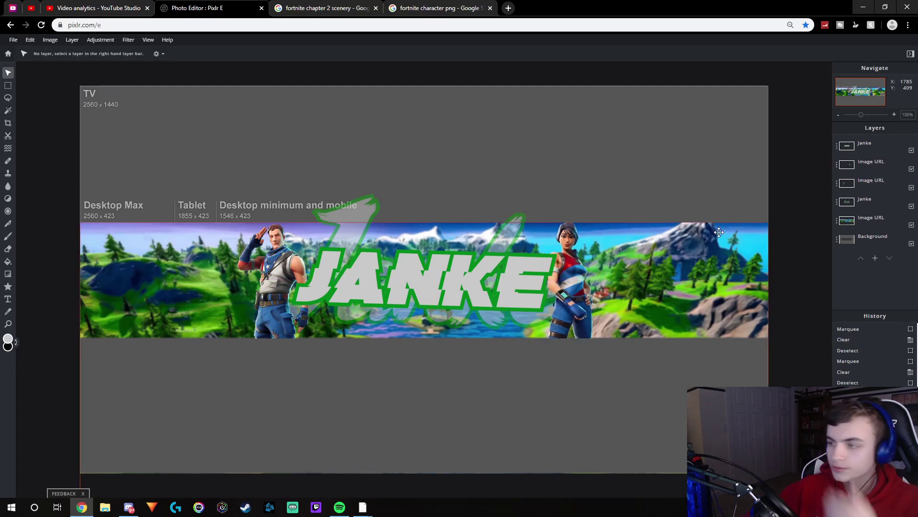
- Paint a soft light glow behind both characters on the scenery layer, using a 99 px brush at 50% opacity
{"action": "left_click", "coordinate": [8, 235]}
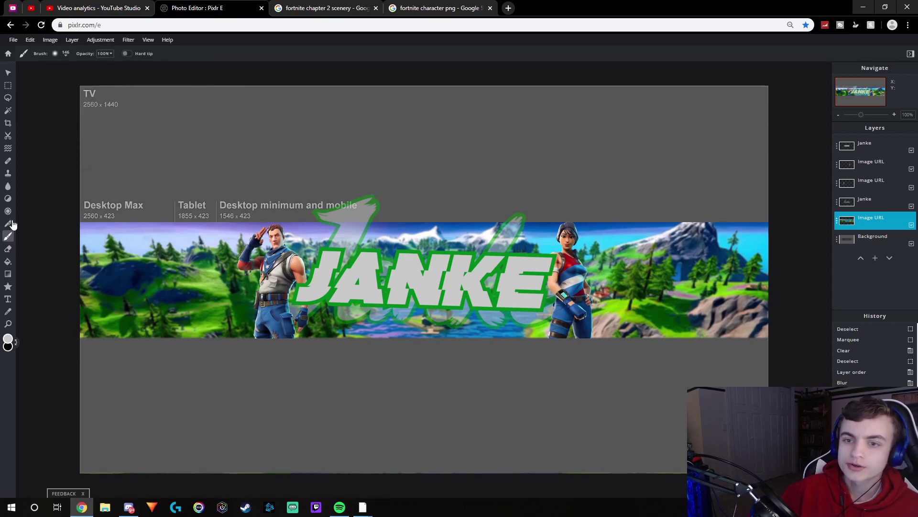
{"action": "left_click", "coordinate": [60, 54]}
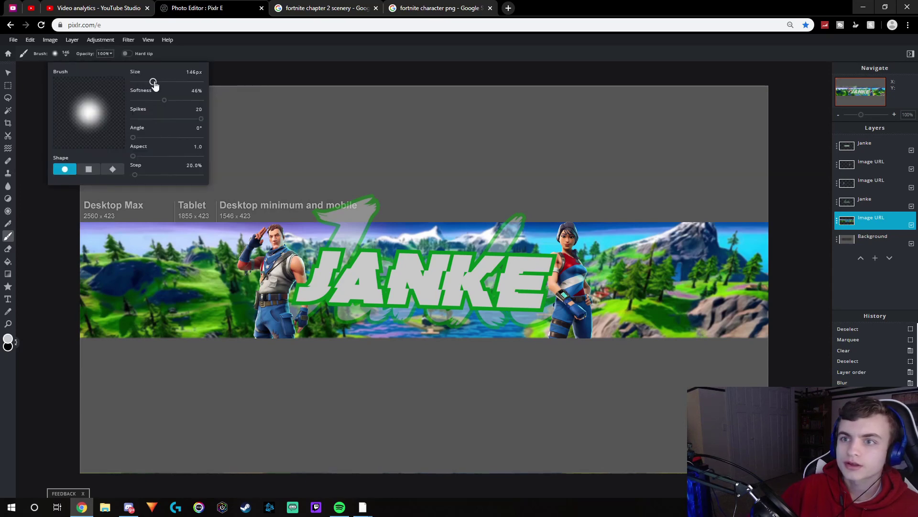
{"action": "mouse_move", "coordinate": [153, 84]}
{"action": "left_mouse_down"}
{"action": "mouse_move", "coordinate": [165, 83]}
{"action": "mouse_move", "coordinate": [147, 84]}
{"action": "left_mouse_up"}
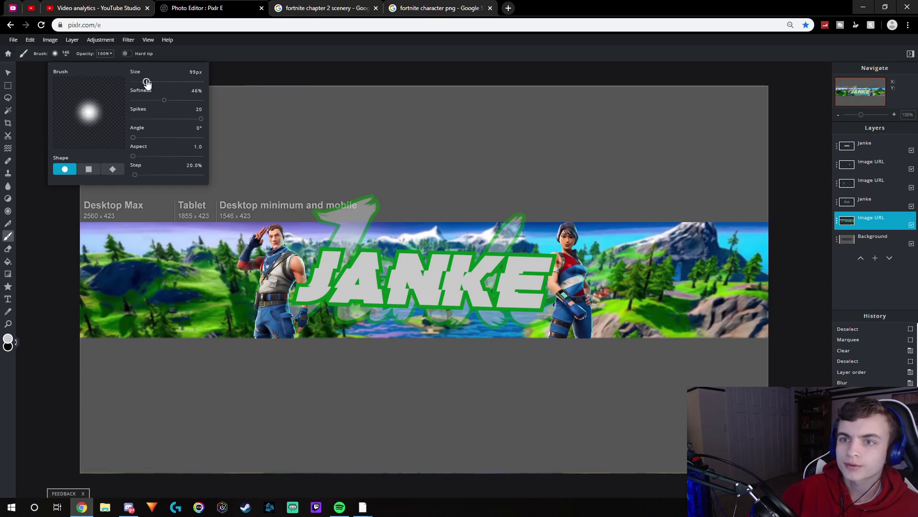
{"action": "left_click", "coordinate": [195, 92]}
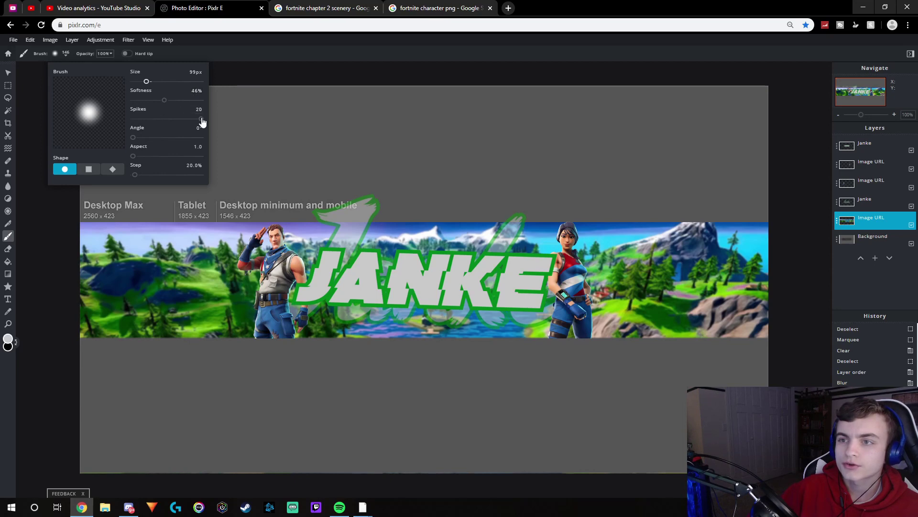
{"action": "left_click", "coordinate": [224, 74]}
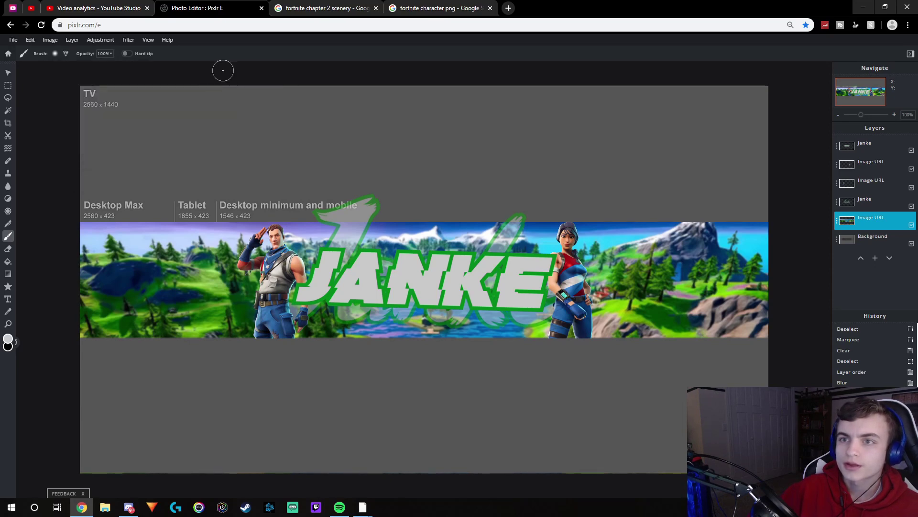
{"action": "left_click", "coordinate": [103, 53]}
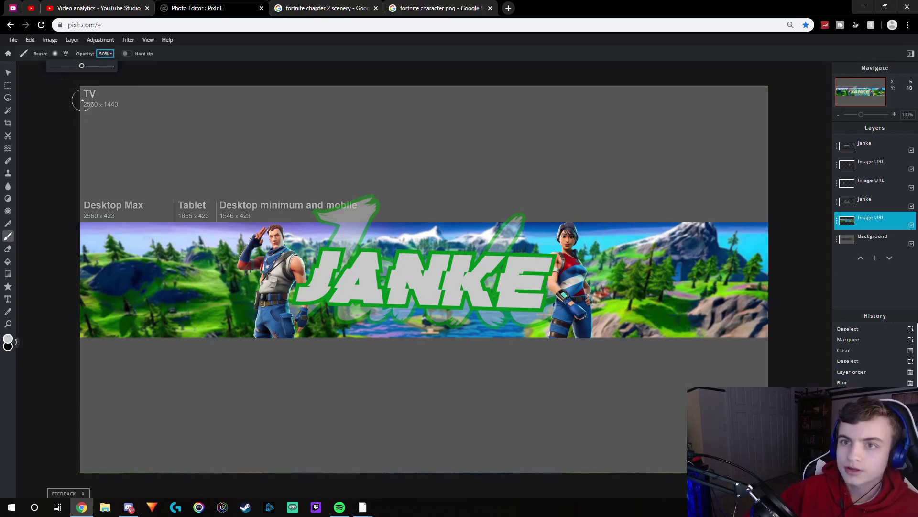
{"action": "left_click", "coordinate": [56, 113]}
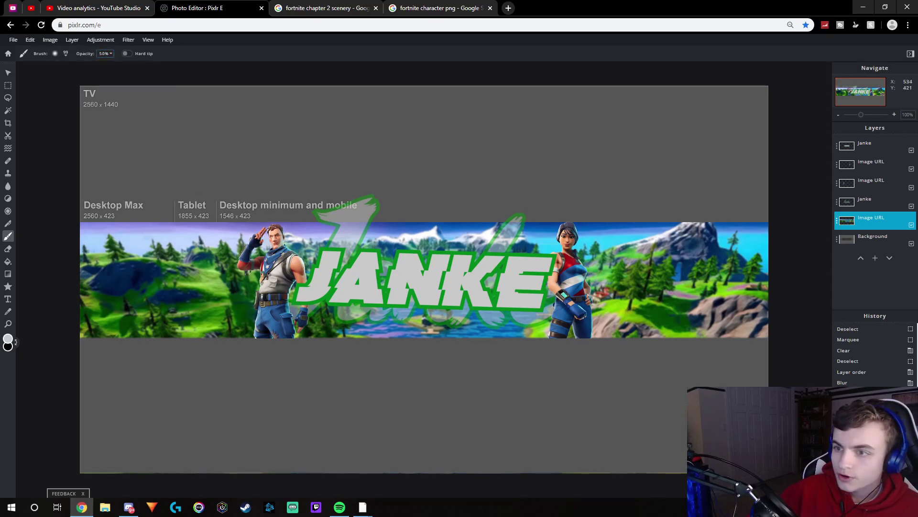
{"action": "mouse_move", "coordinate": [265, 246]}
{"action": "left_mouse_down"}
{"action": "mouse_move", "coordinate": [244, 251]}
{"action": "mouse_move", "coordinate": [257, 232]}
{"action": "mouse_move", "coordinate": [235, 258]}
{"action": "mouse_move", "coordinate": [247, 275]}
{"action": "mouse_move", "coordinate": [256, 271]}
{"action": "mouse_move", "coordinate": [265, 290]}
{"action": "mouse_move", "coordinate": [257, 307]}
{"action": "mouse_move", "coordinate": [260, 298]}
{"action": "mouse_move", "coordinate": [266, 318]}
{"action": "mouse_move", "coordinate": [280, 320]}
{"action": "mouse_move", "coordinate": [292, 314]}
{"action": "mouse_move", "coordinate": [304, 256]}
{"action": "mouse_move", "coordinate": [288, 232]}
{"action": "mouse_move", "coordinate": [264, 227]}
{"action": "left_mouse_up"}
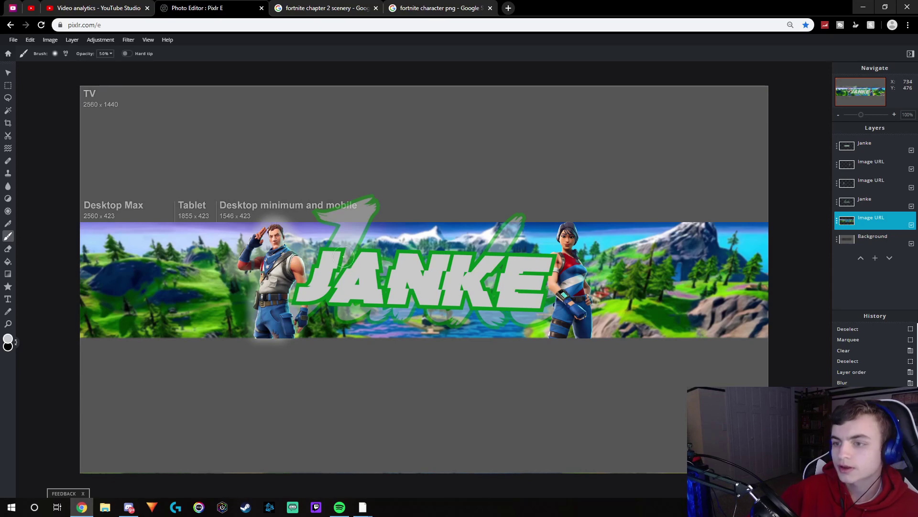
{"action": "mouse_move", "coordinate": [581, 233]}
{"action": "left_mouse_down"}
{"action": "mouse_move", "coordinate": [563, 257]}
{"action": "mouse_move", "coordinate": [544, 269]}
{"action": "mouse_move", "coordinate": [562, 299]}
{"action": "mouse_move", "coordinate": [553, 327]}
{"action": "mouse_move", "coordinate": [574, 321]}
{"action": "mouse_move", "coordinate": [593, 330]}
{"action": "mouse_move", "coordinate": [581, 233]}
{"action": "mouse_move", "coordinate": [554, 232]}
{"action": "mouse_move", "coordinate": [551, 259]}
{"action": "mouse_move", "coordinate": [555, 298]}
{"action": "mouse_move", "coordinate": [570, 323]}
{"action": "left_mouse_up"}
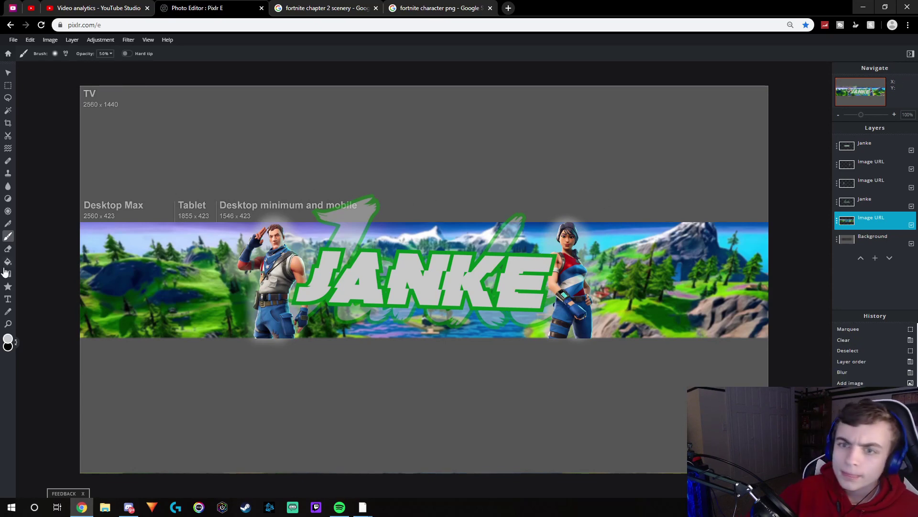
- Erase the glow spilling above the scenery strip over the saluting character, using the eraser at 100% opacity
{"action": "left_click", "coordinate": [7, 249]}
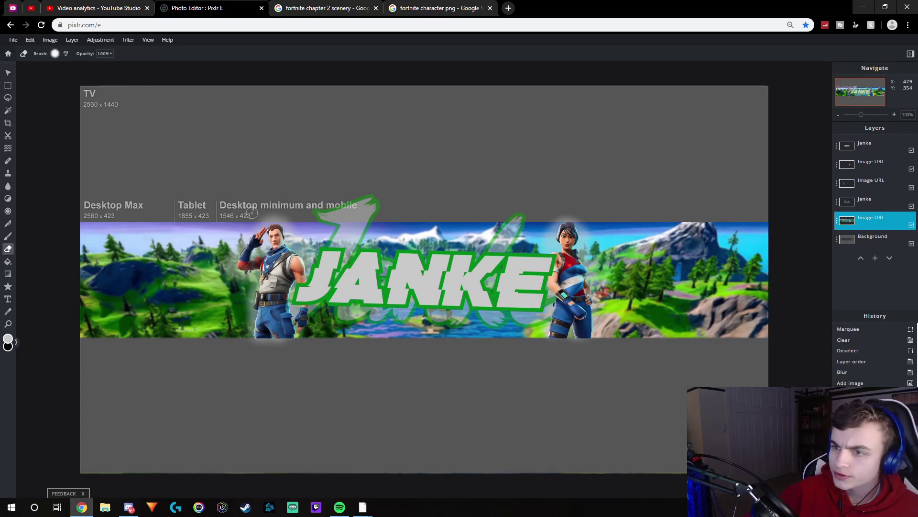
{"action": "mouse_move", "coordinate": [252, 212]}
{"action": "left_mouse_down"}
{"action": "mouse_move", "coordinate": [292, 218]}
{"action": "mouse_move", "coordinate": [258, 218]}
{"action": "mouse_move", "coordinate": [283, 220]}
{"action": "left_mouse_up"}
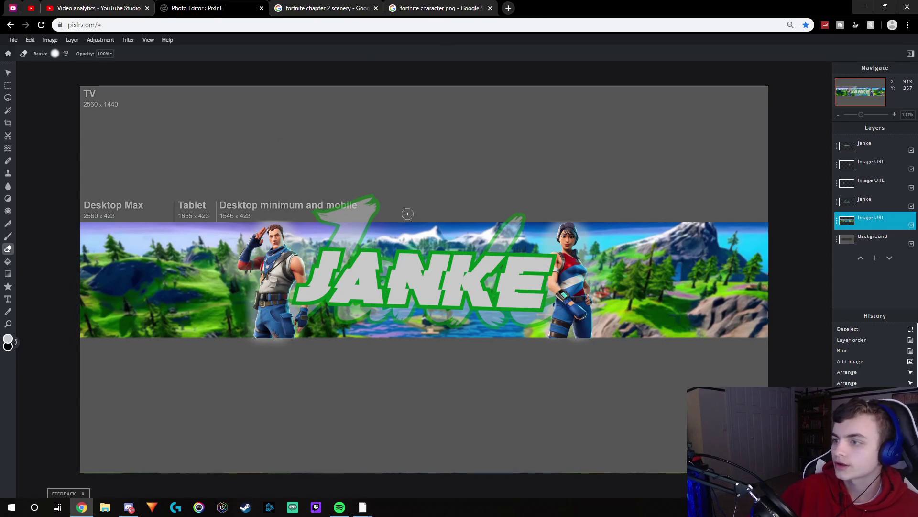
- Search Google Images for "green background" in a new browser tab
{"action": "left_click", "coordinate": [508, 8]}
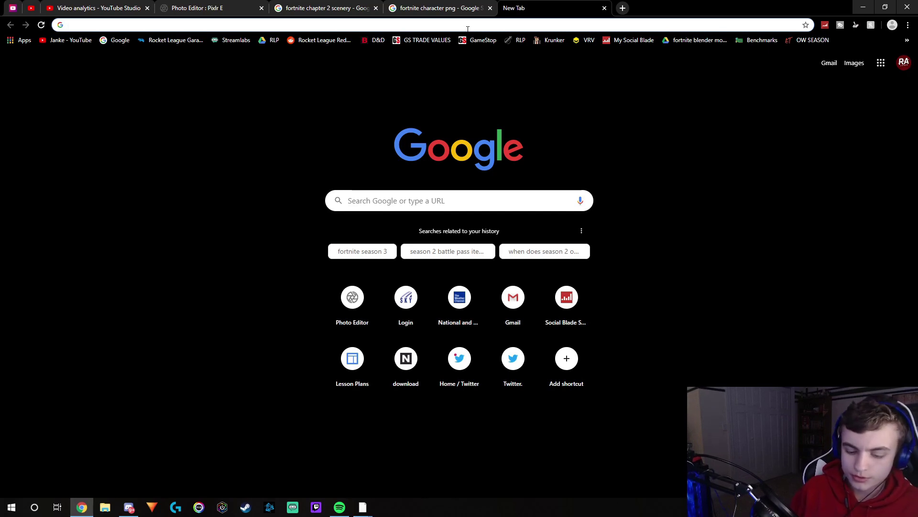
{"action": "type", "text": "greejn"}
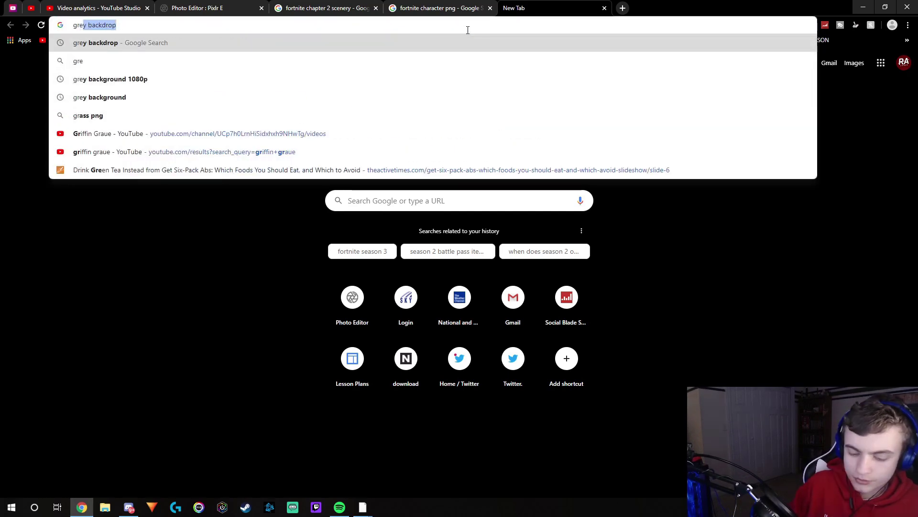
{"action": "key", "text": "BackSpace"}
{"action": "key", "text": "BackSpace"}
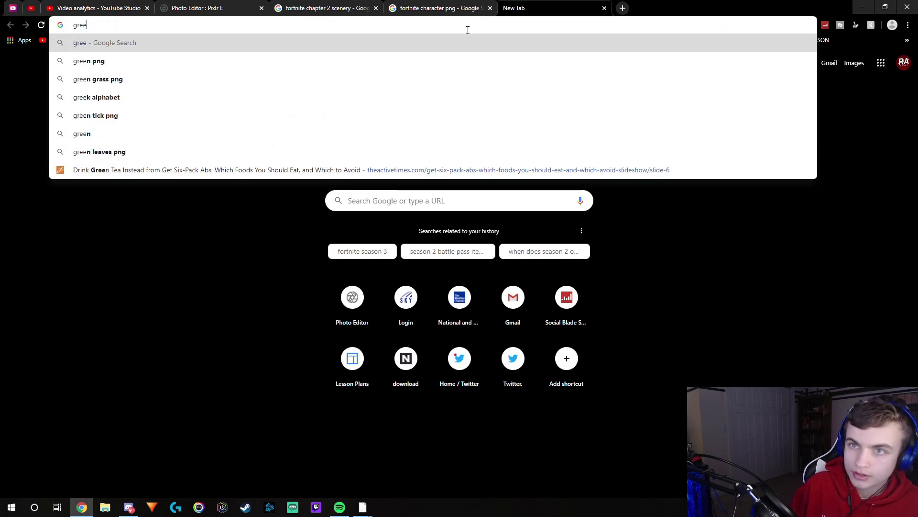
{"action": "type", "text": "n background"}
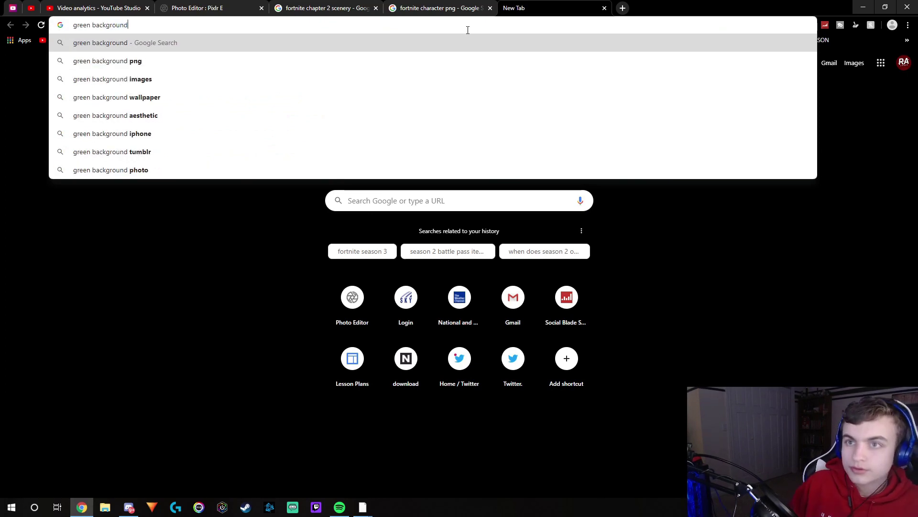
{"action": "key", "text": "Return"}
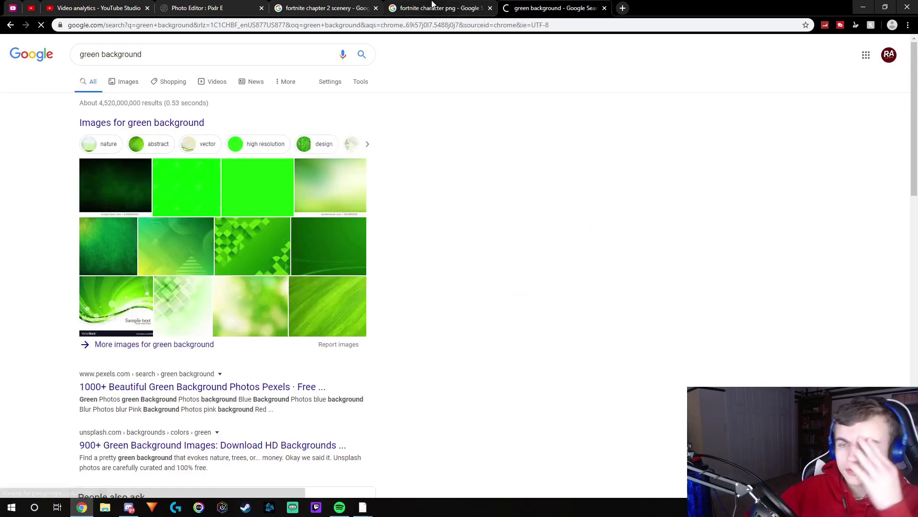
{"action": "left_click", "coordinate": [125, 84]}
- Find the "Empty green comic style zoom lines background" image from Freepik and copy its image address
{"action": "scroll", "coordinate": [303, 185], "scroll_direction": "down", "scroll_amount": 15}
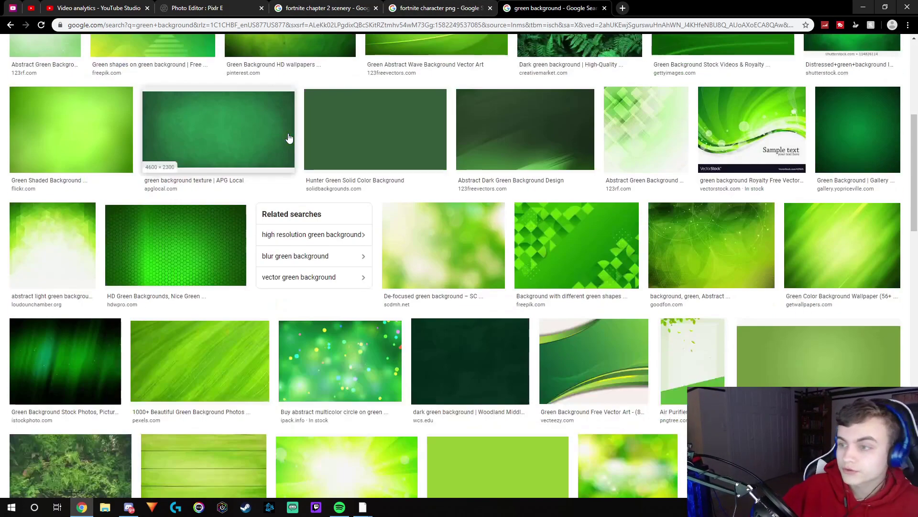
{"action": "scroll", "coordinate": [365, 132], "scroll_direction": "down", "scroll_amount": 4}
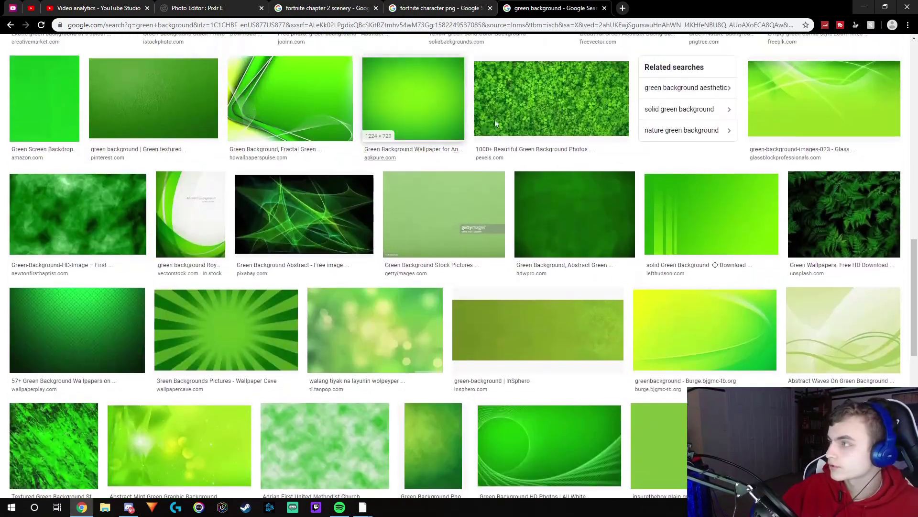
{"action": "scroll", "coordinate": [495, 119], "scroll_direction": "up", "scroll_amount": 4}
{"action": "left_click", "coordinate": [833, 142]}
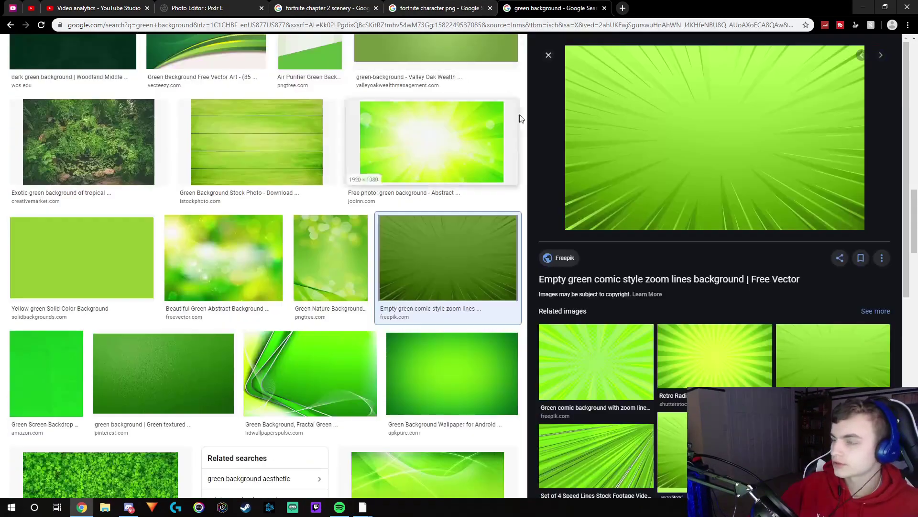
{"action": "right_click", "coordinate": [678, 102]}
{"action": "left_click", "coordinate": [716, 210]}
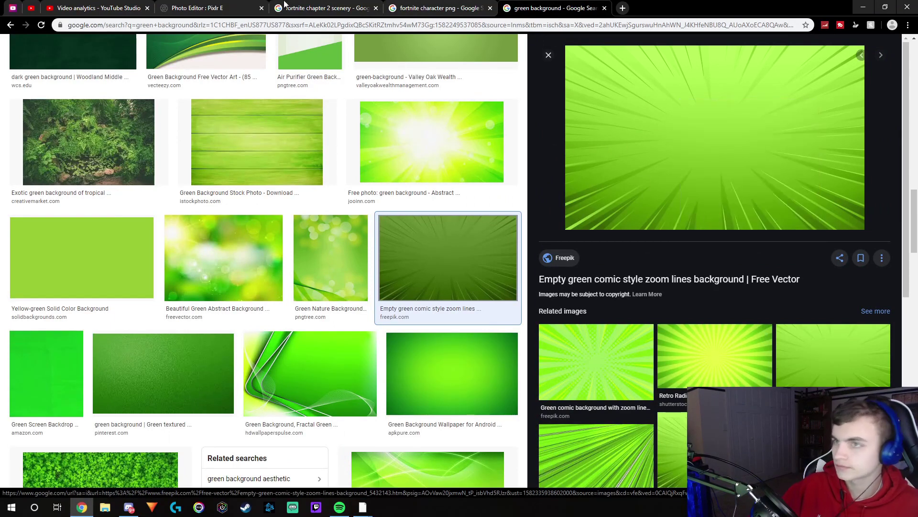
- In Pixlr E, open the copied green zoom-lines image by URL and add it to the banner as a layer
{"action": "left_click", "coordinate": [206, 8]}
{"action": "left_click", "coordinate": [14, 40]}
{"action": "left_click", "coordinate": [29, 70]}
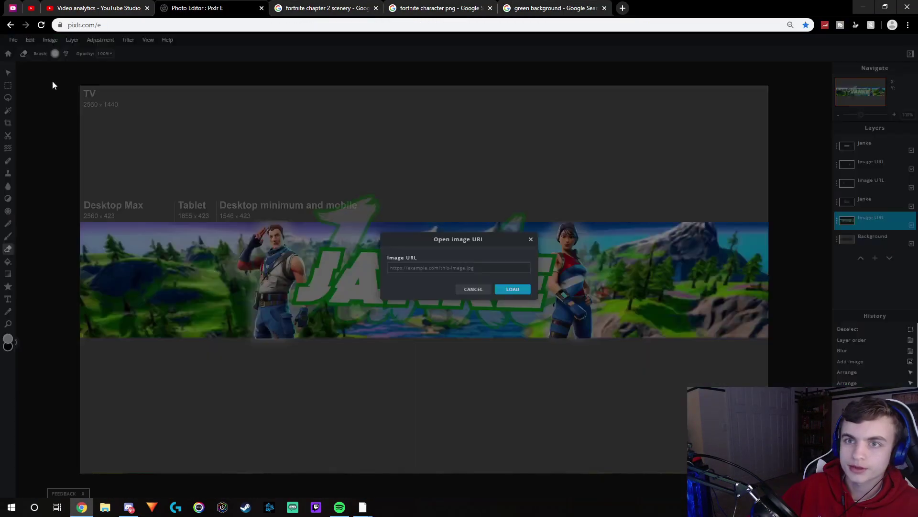
{"action": "left_click", "coordinate": [408, 266]}
{"action": "key", "text": "ctrl+v"}
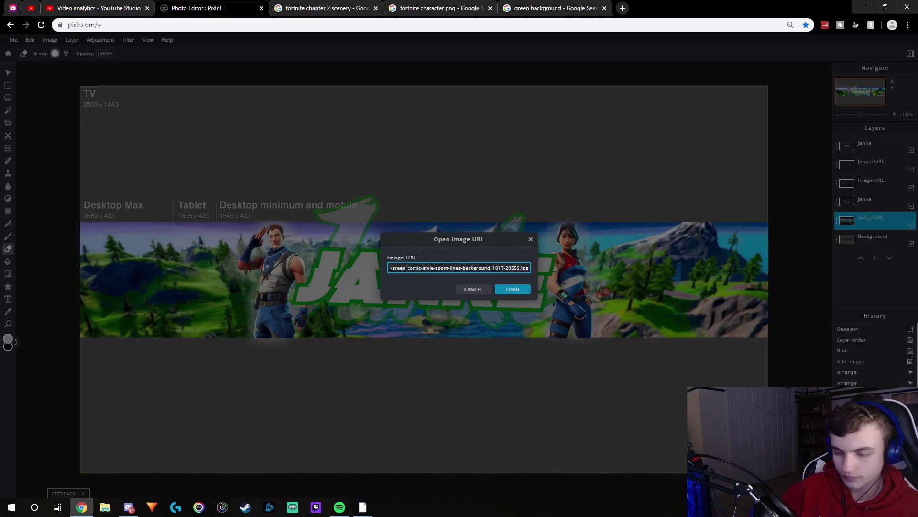
{"action": "key", "text": "Return"}
{"action": "left_click", "coordinate": [503, 272]}
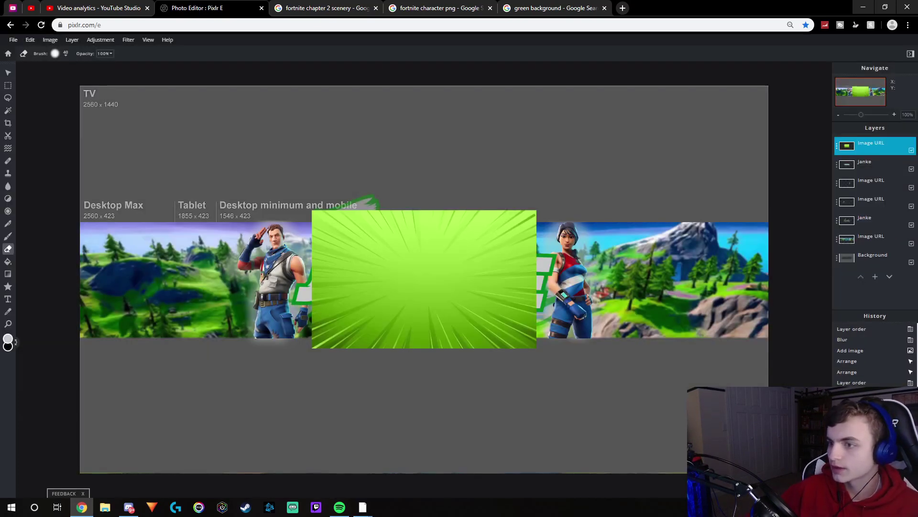
- Place the green zoom-lines layer directly beneath the scenery layer and enlarge it to about 1946 by 1197 to cover the canvas
{"action": "left_click_drag", "start_coordinate": [866, 146], "coordinate": [875, 242]}
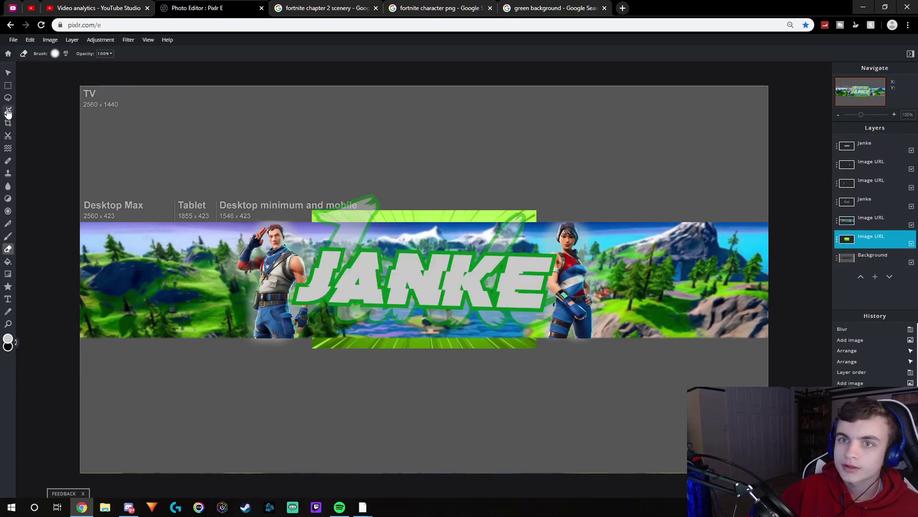
{"action": "left_click", "coordinate": [10, 70]}
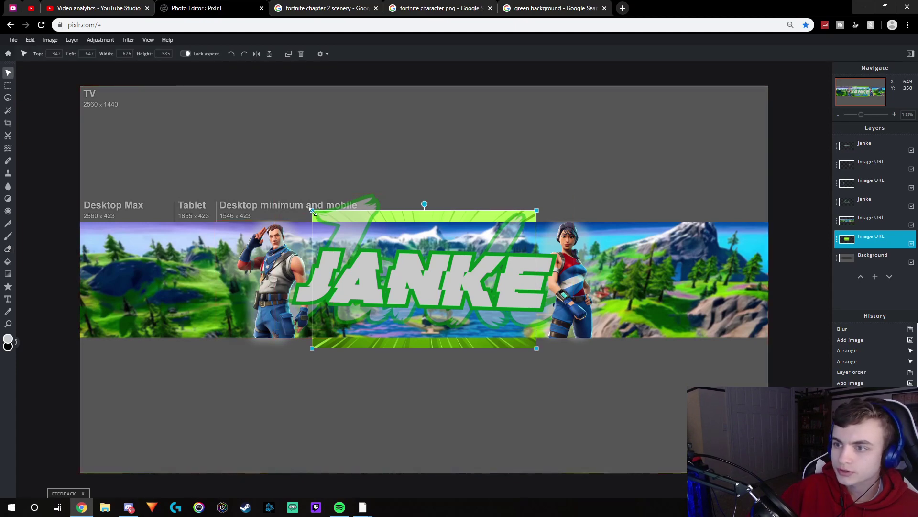
{"action": "left_click_drag", "start_coordinate": [312, 211], "coordinate": [78, 67]}
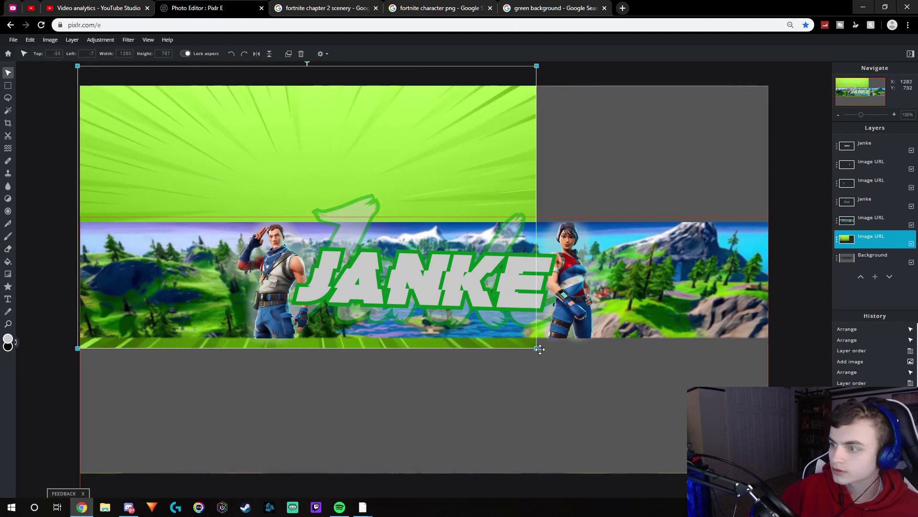
{"action": "left_click_drag", "start_coordinate": [538, 348], "coordinate": [784, 478]}
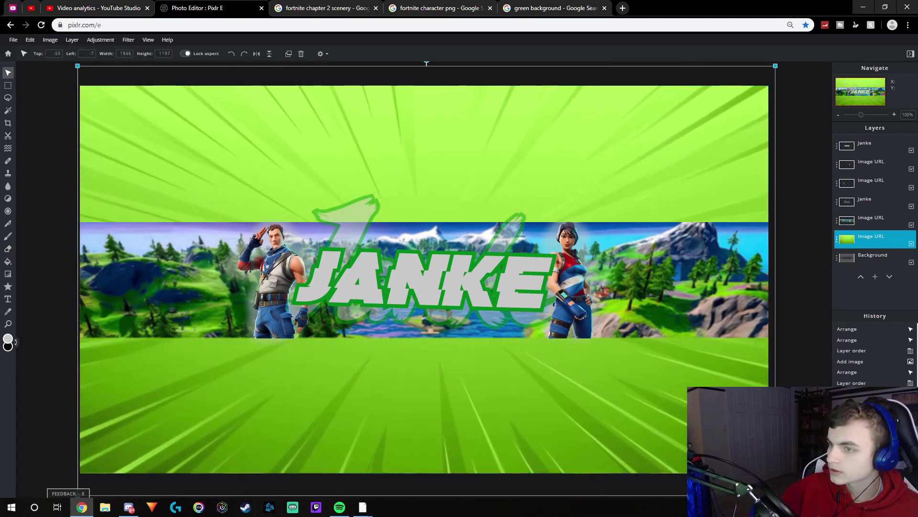
- Center the enlarged green zoom-lines background on the canvas
{"action": "mouse_move", "coordinate": [80, 222]}
{"action": "left_mouse_down"}
{"action": "mouse_move", "coordinate": [96, 224]}
{"action": "mouse_move", "coordinate": [81, 222]}
{"action": "left_mouse_up"}
{"action": "left_click", "coordinate": [710, 168]}
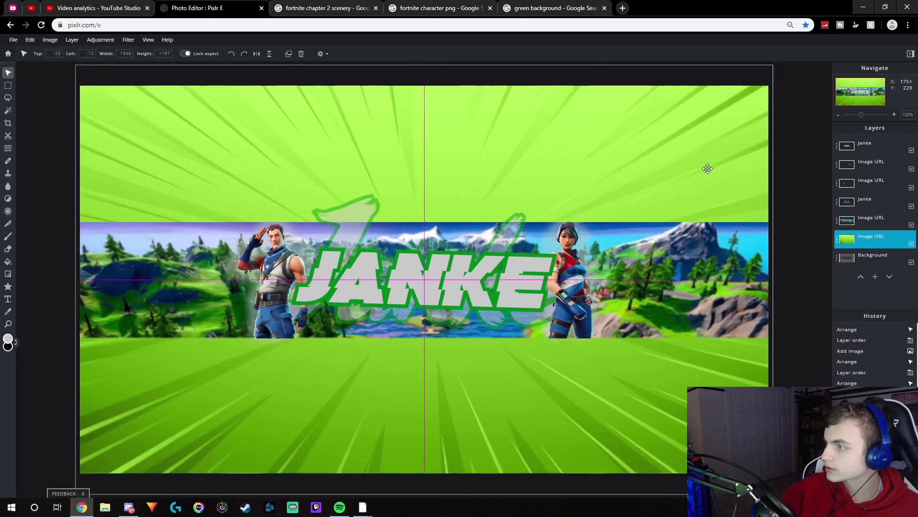
{"action": "left_click_drag", "start_coordinate": [711, 175], "coordinate": [707, 167]}
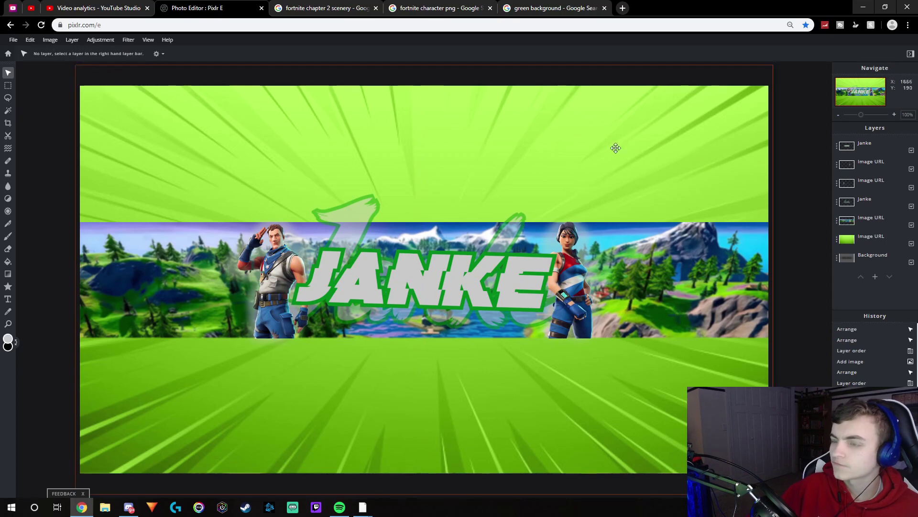
- Adjust the green background's hue and saturation, with saturation at 27 and lightness at -38
{"action": "left_click", "coordinate": [108, 40]}
{"action": "left_click", "coordinate": [110, 82]}
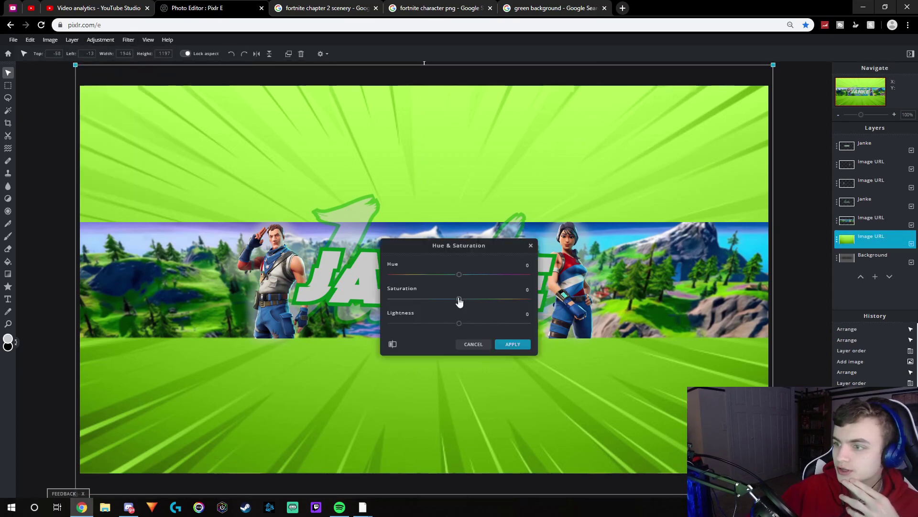
{"action": "left_click_drag", "start_coordinate": [459, 324], "coordinate": [479, 305]}
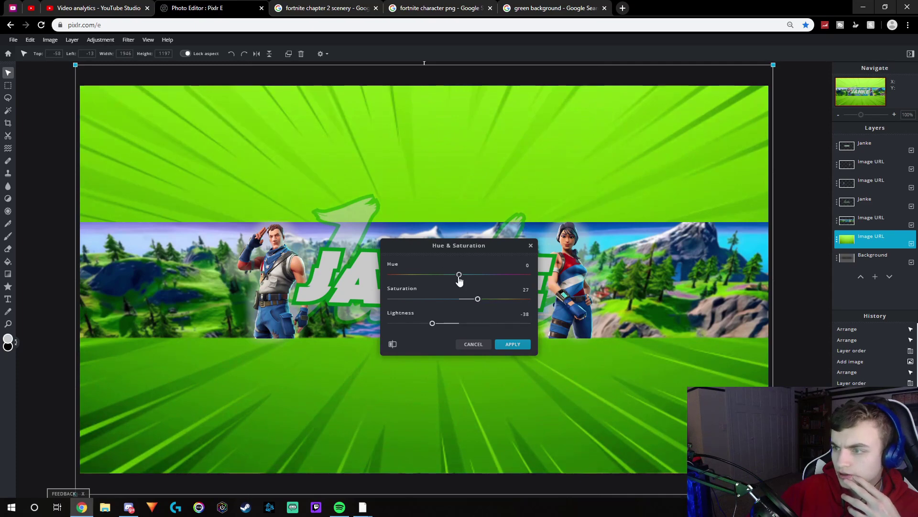
{"action": "mouse_move", "coordinate": [459, 275]}
{"action": "left_mouse_down"}
{"action": "mouse_move", "coordinate": [439, 278]}
{"action": "mouse_move", "coordinate": [460, 278]}
{"action": "left_mouse_up"}
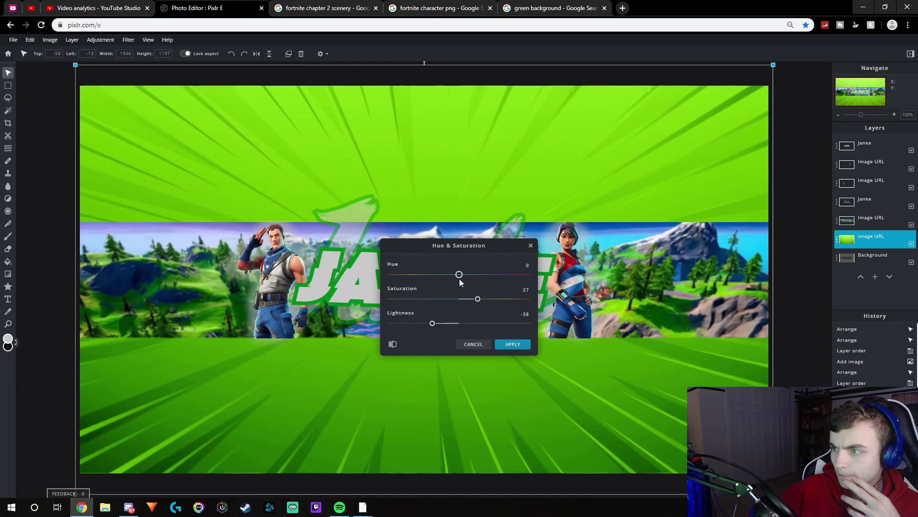
{"action": "left_click", "coordinate": [512, 344]}
- Draw light horizontal lines with stroke 5 and 100% opacity along the scenery strip's upper and lower edges on the green layer
{"action": "left_click", "coordinate": [8, 299]}
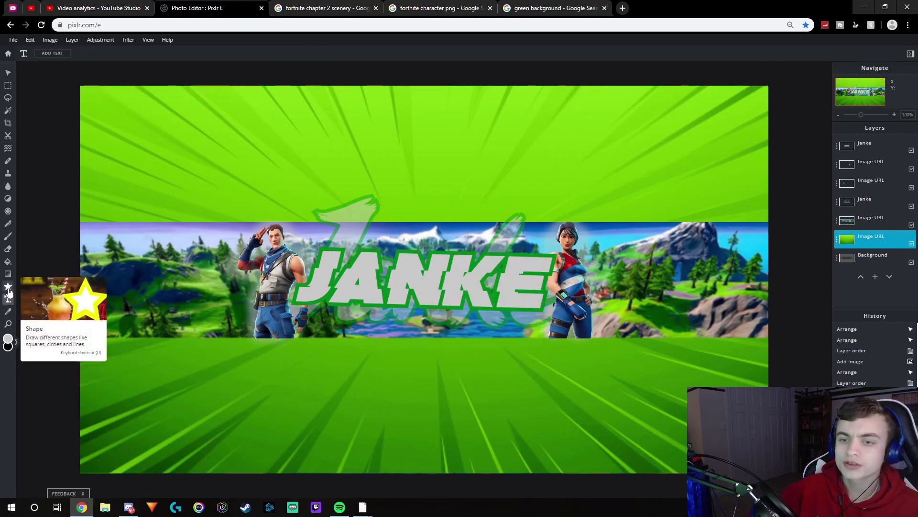
{"action": "left_click", "coordinate": [8, 287]}
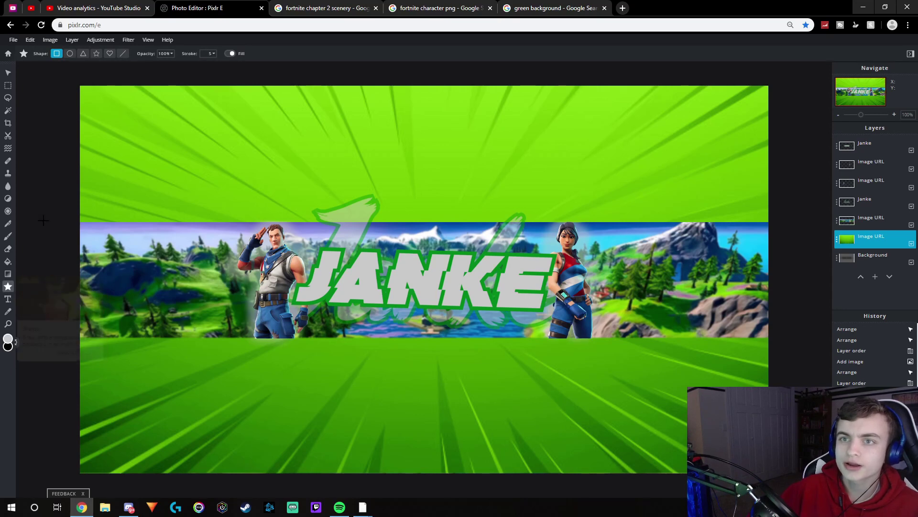
{"action": "left_click", "coordinate": [123, 54]}
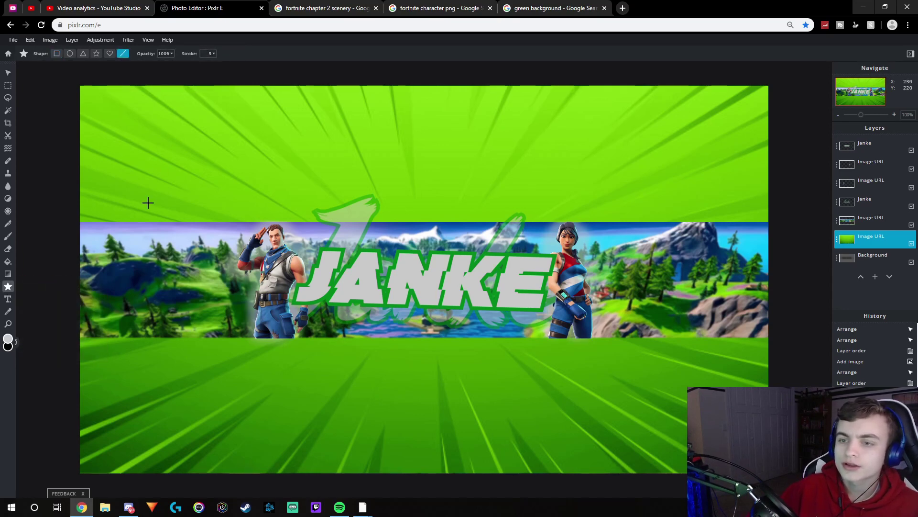
{"action": "left_click_drag", "start_coordinate": [79, 221], "coordinate": [777, 221]}
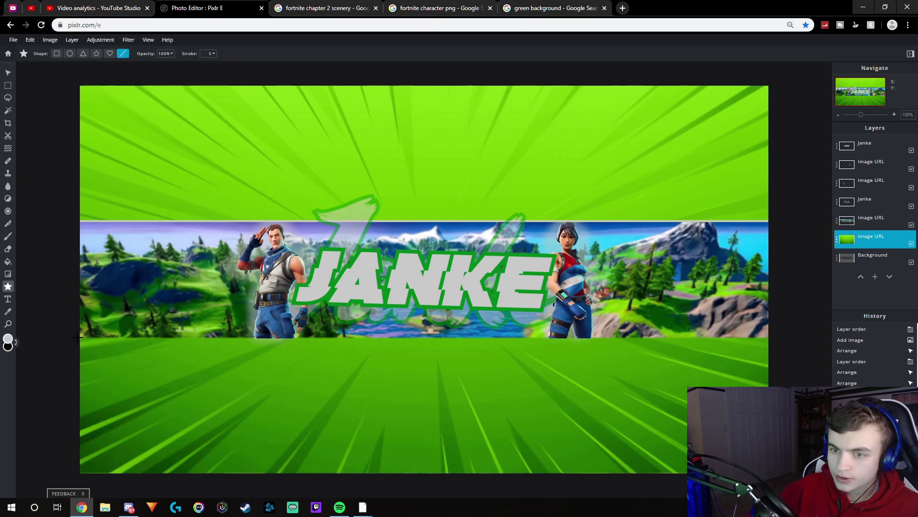
{"action": "mouse_move", "coordinate": [77, 337]}
{"action": "left_mouse_down"}
{"action": "mouse_move", "coordinate": [775, 339]}
{"action": "mouse_move", "coordinate": [64, 339]}
{"action": "left_mouse_up"}
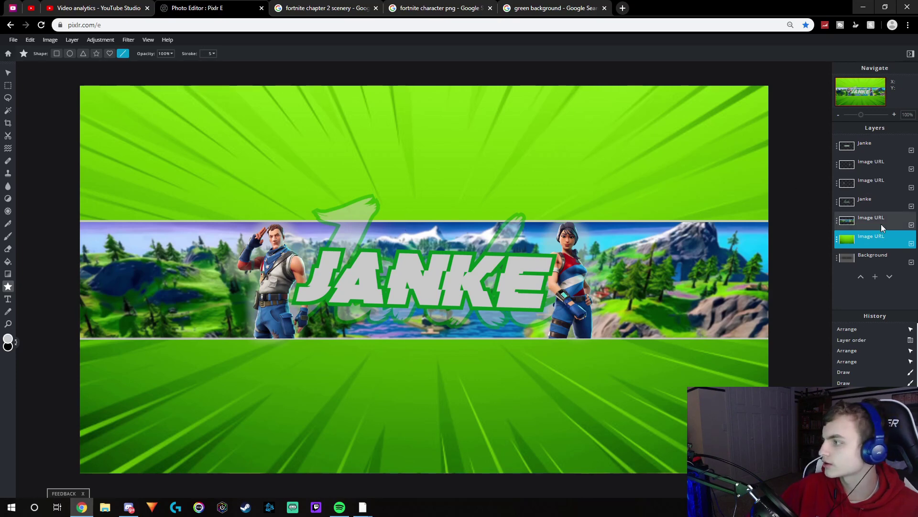
{"action": "left_click", "coordinate": [849, 181]}
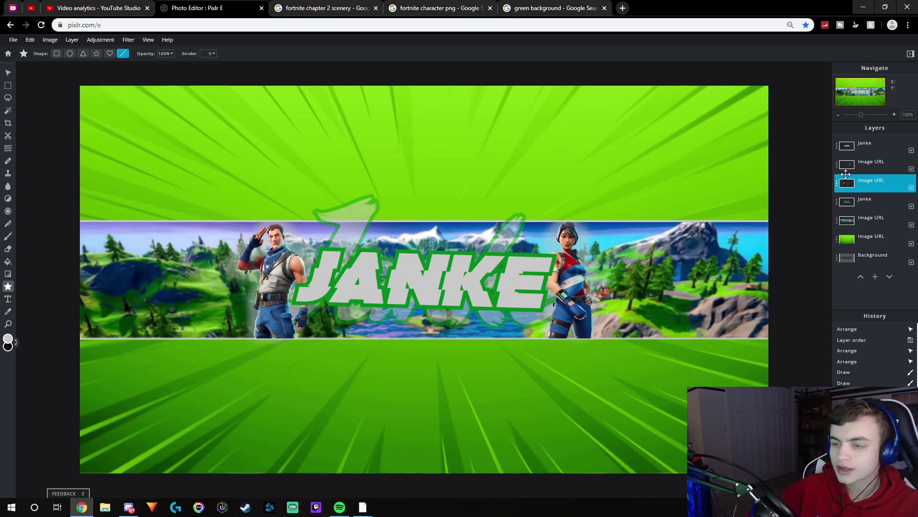
{"action": "left_click", "coordinate": [8, 74]}
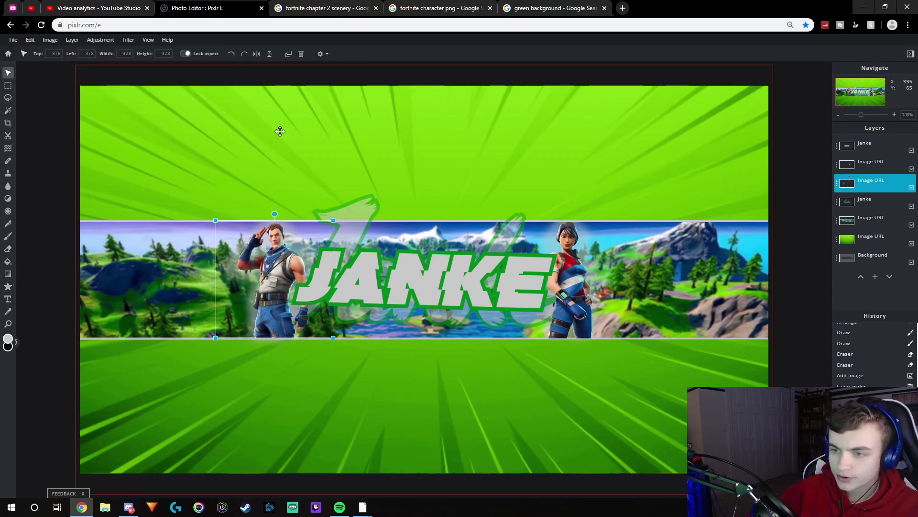
{"action": "left_click", "coordinate": [783, 230]}
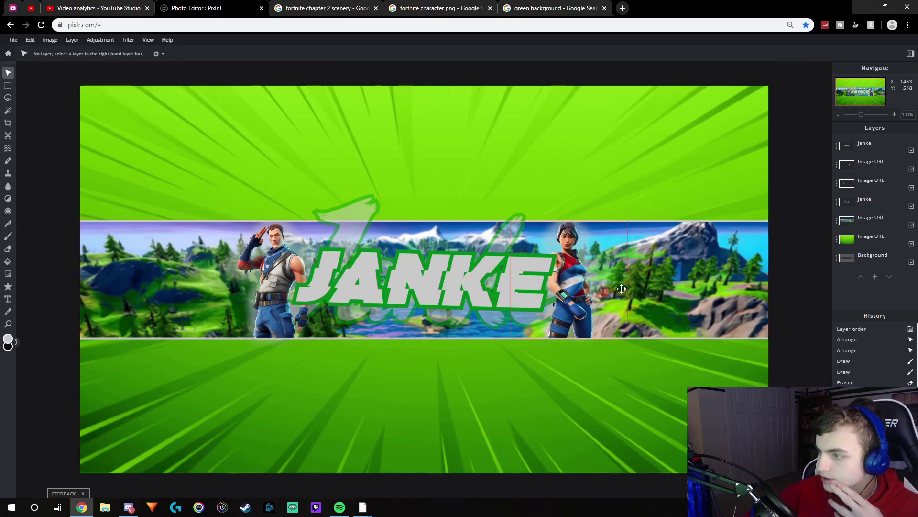
{"action": "left_click", "coordinate": [572, 307]}
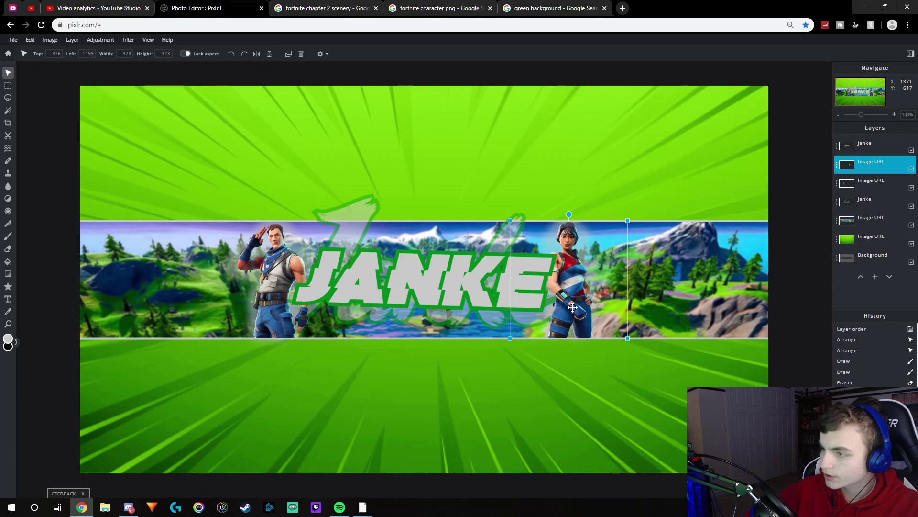
{"action": "left_click", "coordinate": [813, 287]}
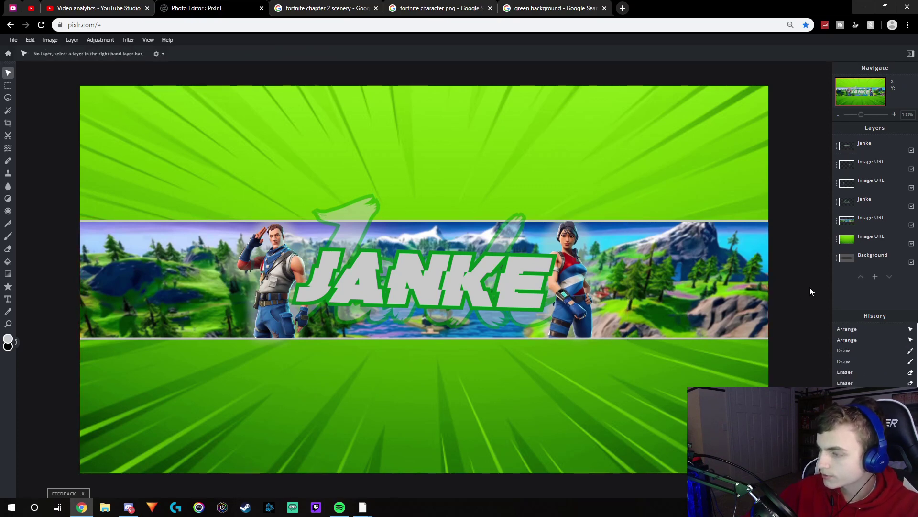